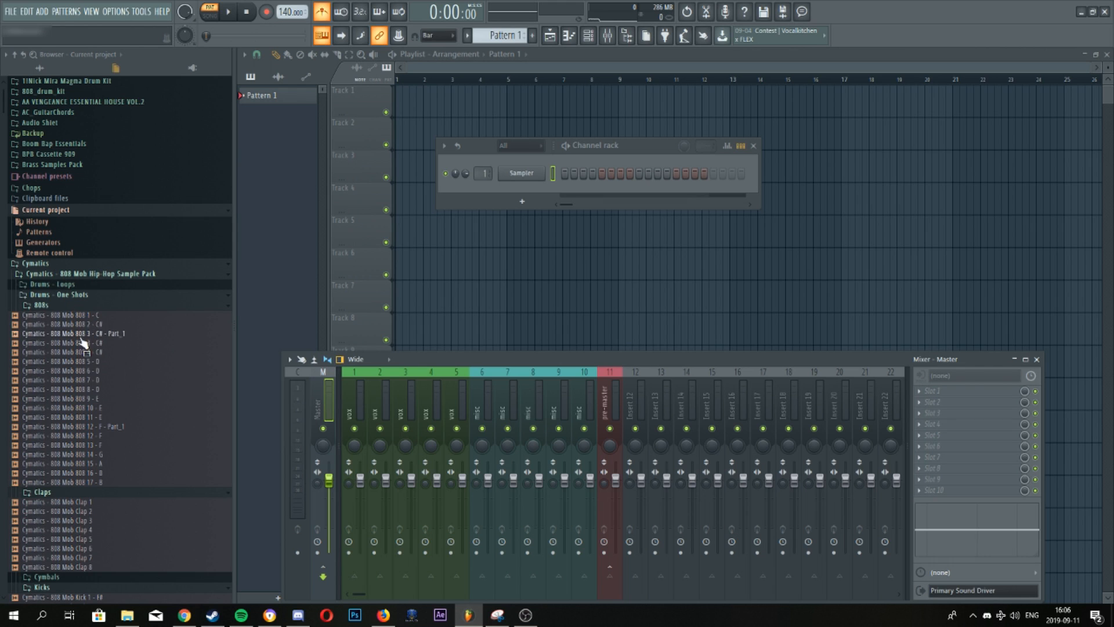
Save the project as an FL Studio song file named 100 geckos.
{"action": "left_click", "coordinate": [13, 12]}
{"action": "left_click", "coordinate": [18, 11]}
{"action": "left_click", "coordinate": [17, 12]}
{"action": "left_click", "coordinate": [26, 77]}
{"action": "type", "text": "100 "}
{"action": "type", "text": "gec"}
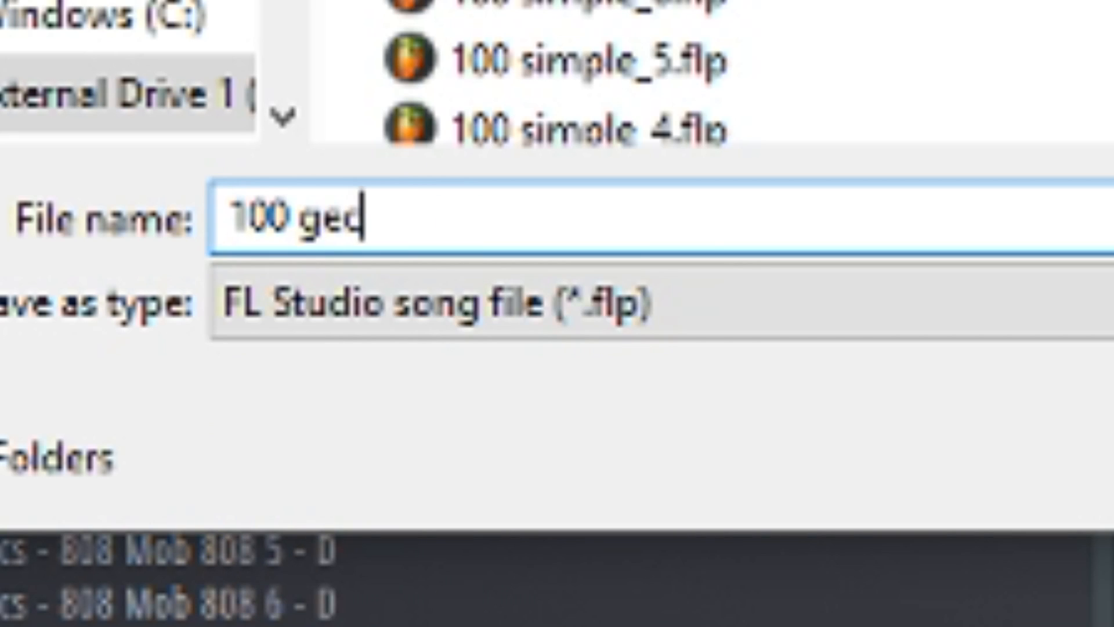
{"action": "type", "text": "kos"}
{"action": "key", "text": "Return"}
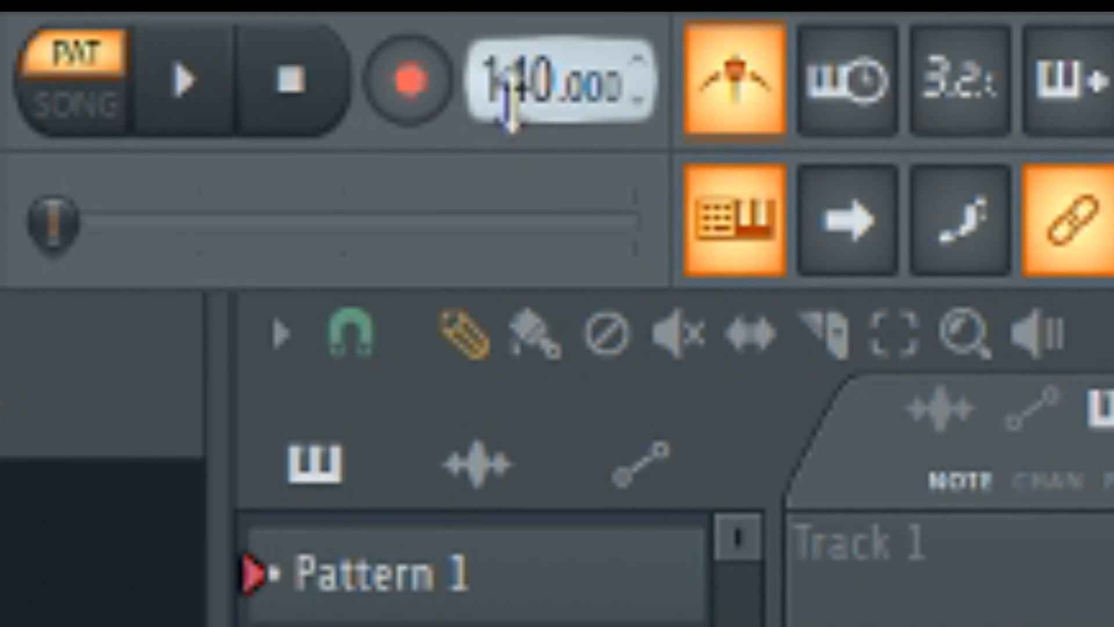
Set the project tempo to 200 BPM and add a Serum channel.
{"action": "right_click", "coordinate": [511, 92]}
{"action": "left_click_drag", "start_coordinate": [503, 85], "coordinate": [503, 55]}
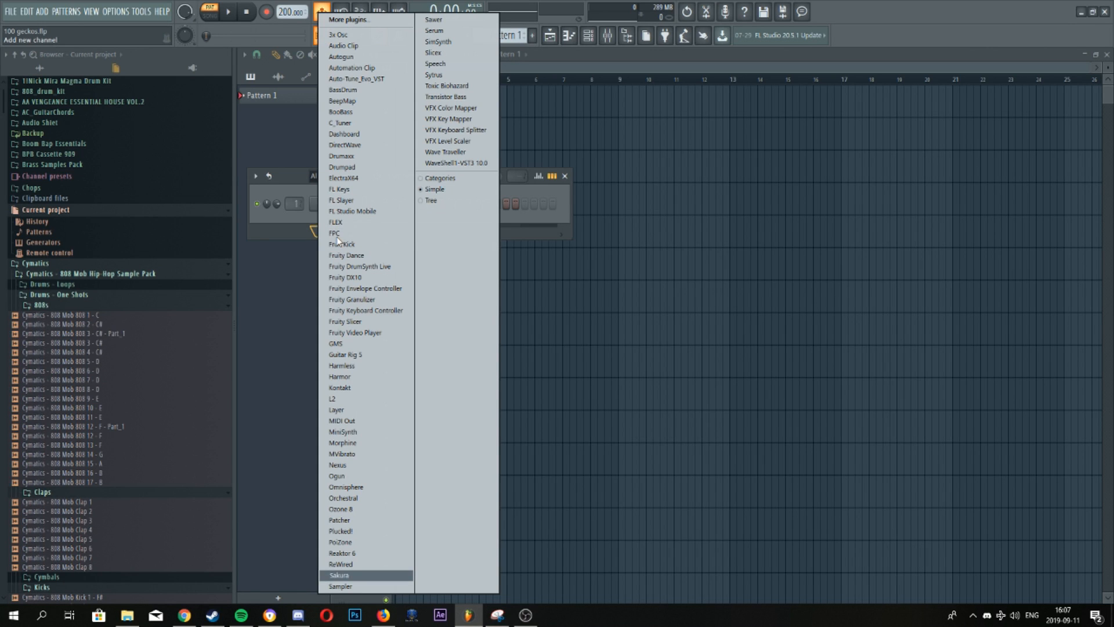
{"action": "left_click", "coordinate": [433, 30]}
Enable the Distortion and Reverb effects in Serum and audition the sound.
{"action": "left_click", "coordinate": [657, 170]}
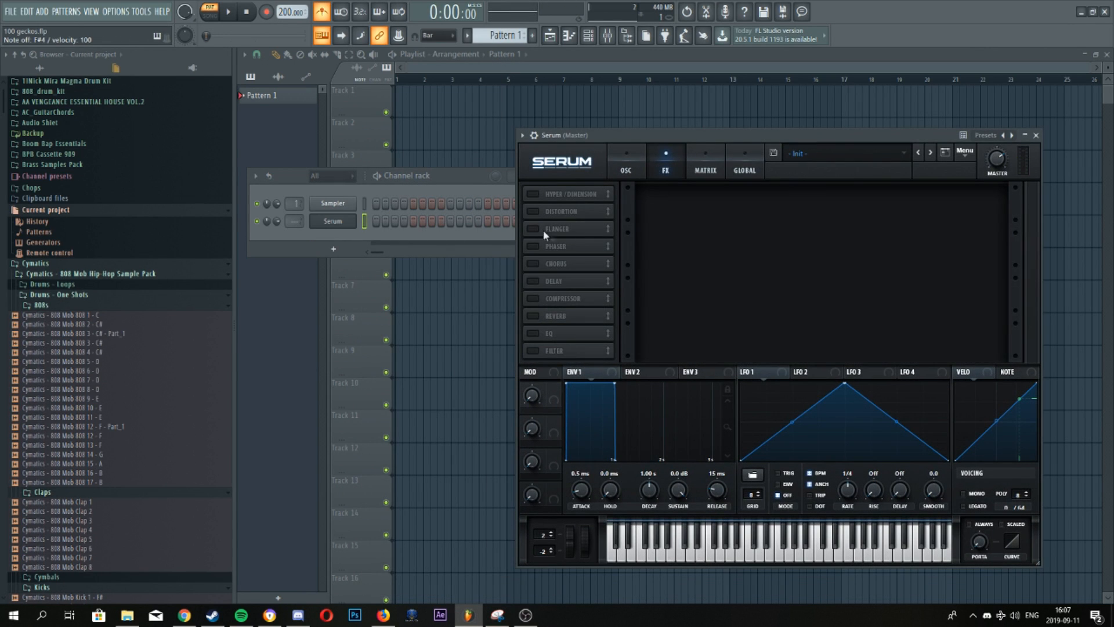
{"action": "left_click", "coordinate": [534, 210]}
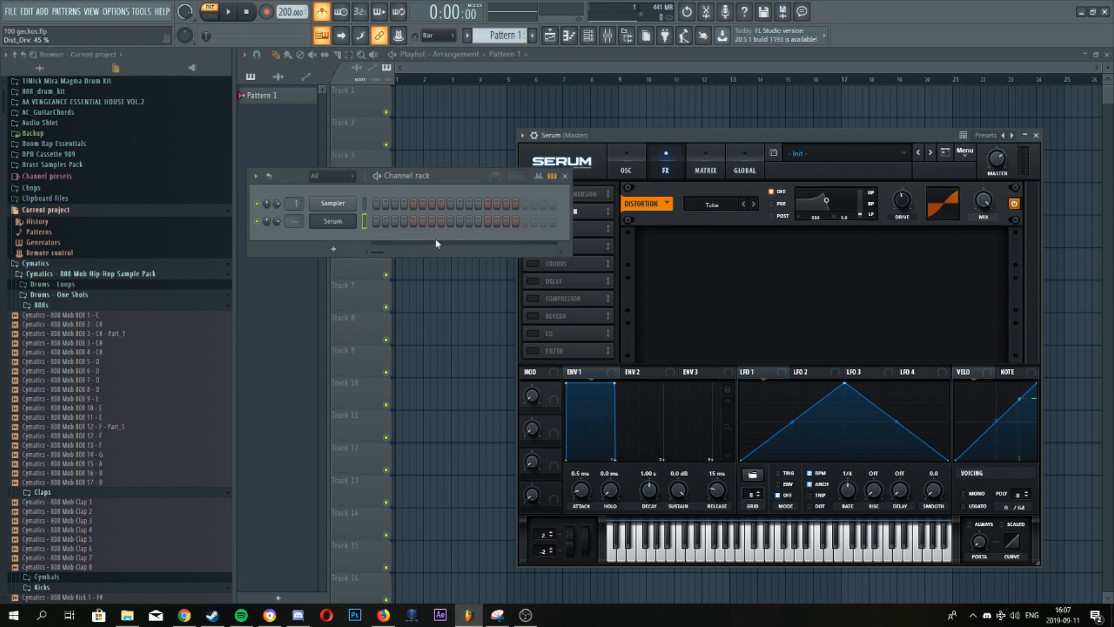
{"action": "left_click", "coordinate": [531, 316]}
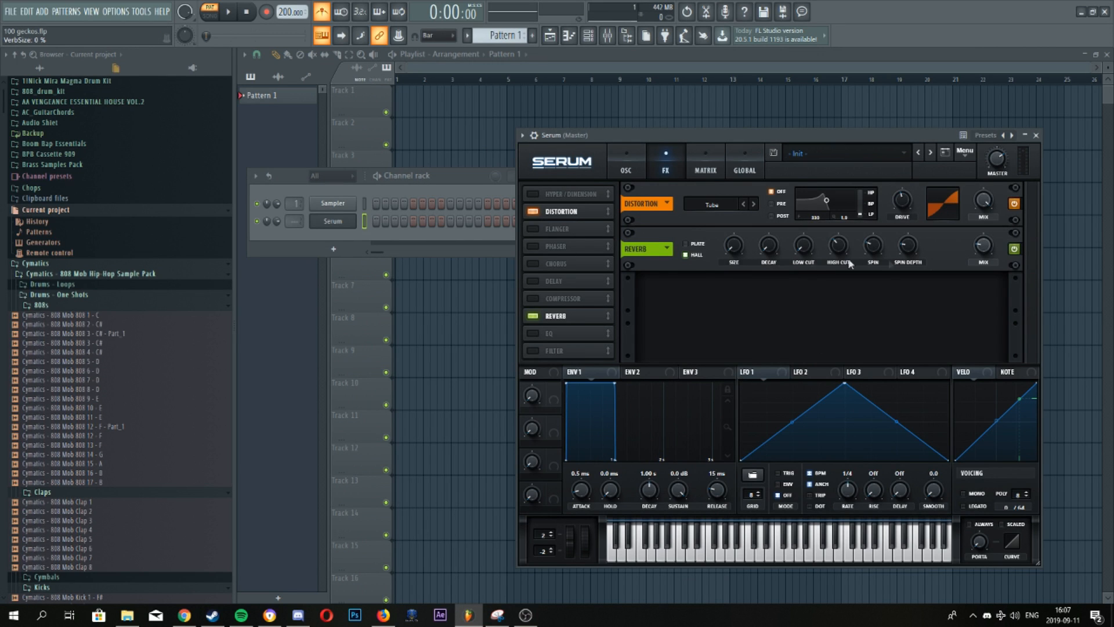
{"action": "left_click", "coordinate": [482, 235]}
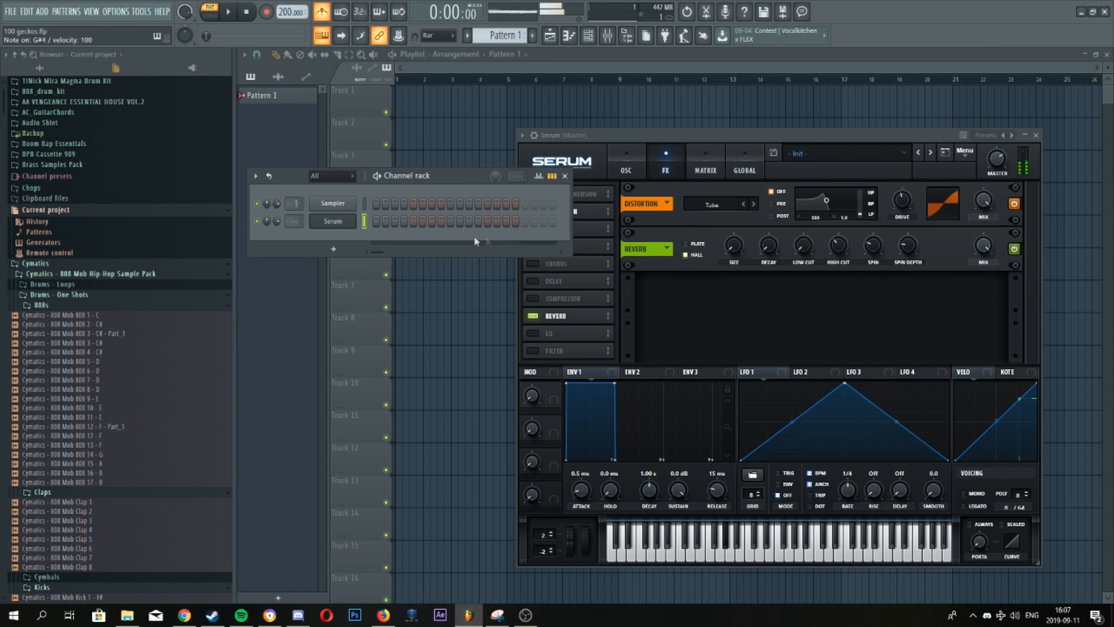
Write a four-note Serum bassline of F2, C#3, G#2 and D#2 in Pattern 1 and play it back.
{"action": "key", "text": "F7"}
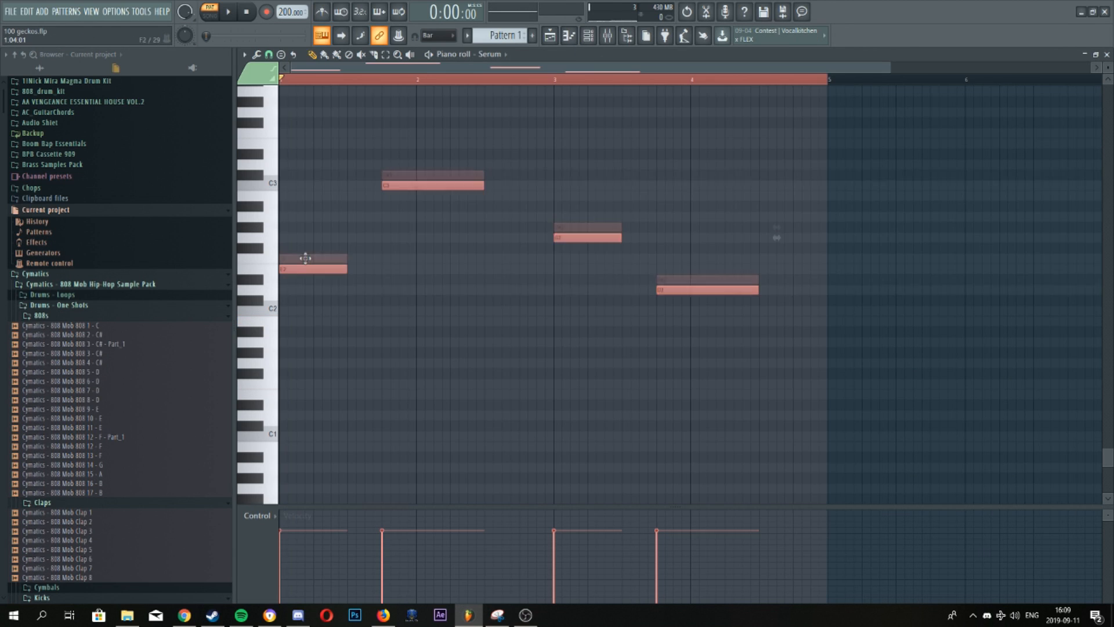
{"action": "key", "text": "space"}
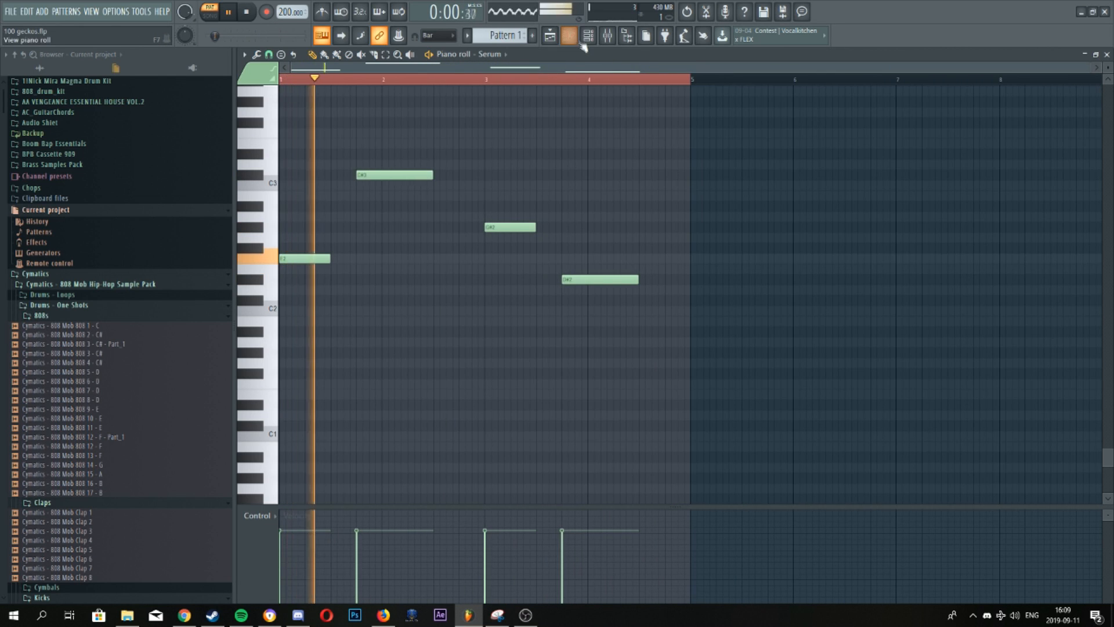
{"action": "key", "text": "F6"}
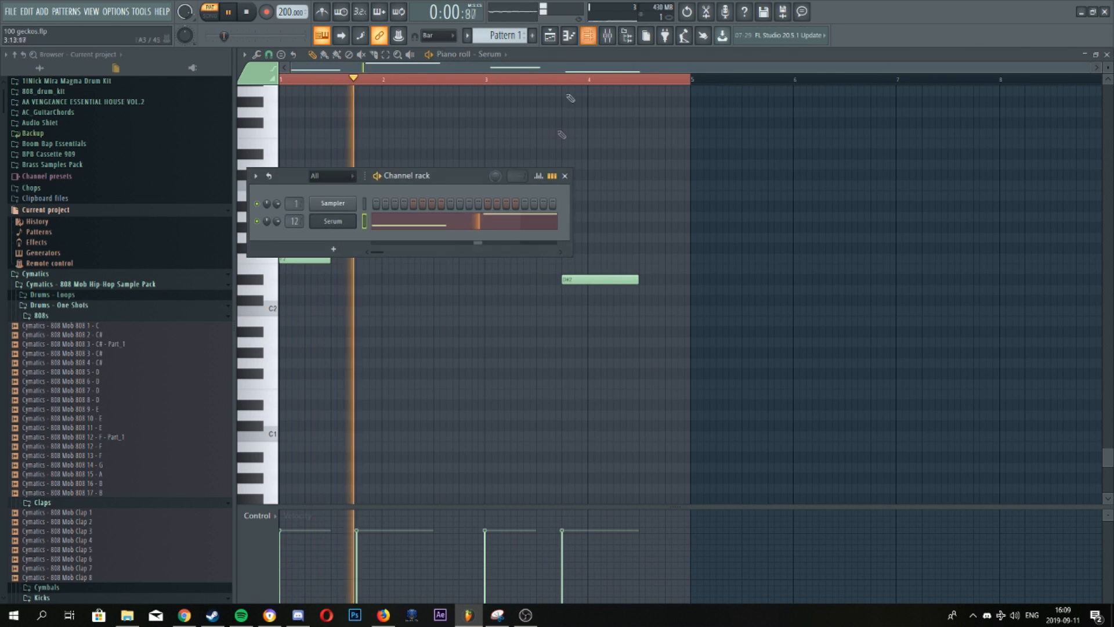
{"action": "left_click", "coordinate": [332, 221]}
{"action": "left_click", "coordinate": [607, 35]}
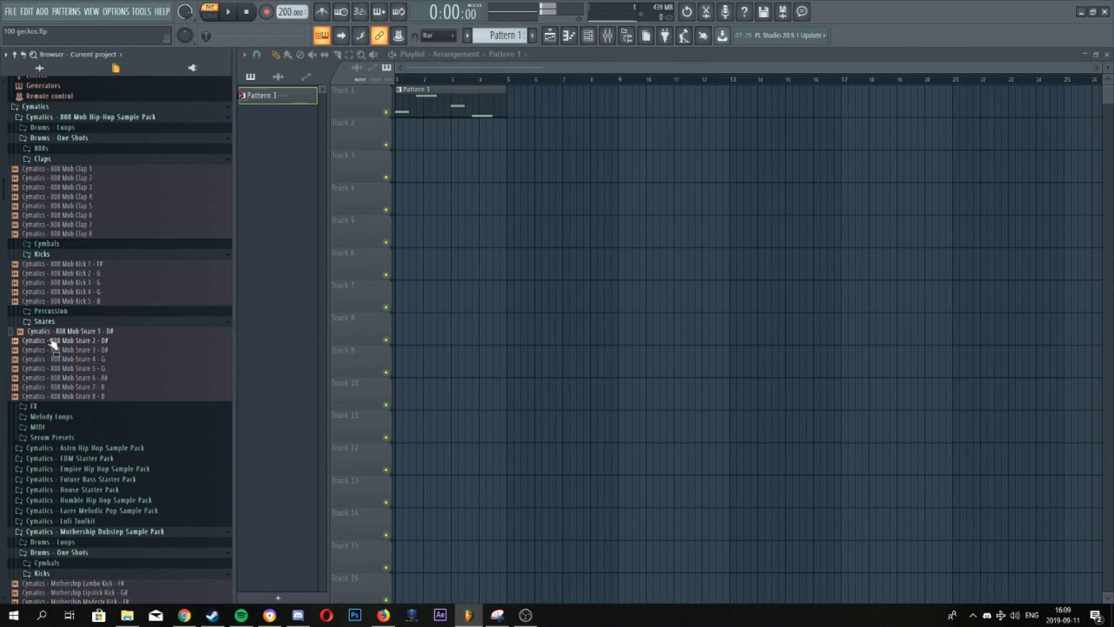
Browse the Cymatics sample packs for a snare, collapsing the browser tree and reopening the Cymatics folder.
{"action": "scroll", "coordinate": [62, 382], "scroll_direction": "down", "scroll_amount": 10}
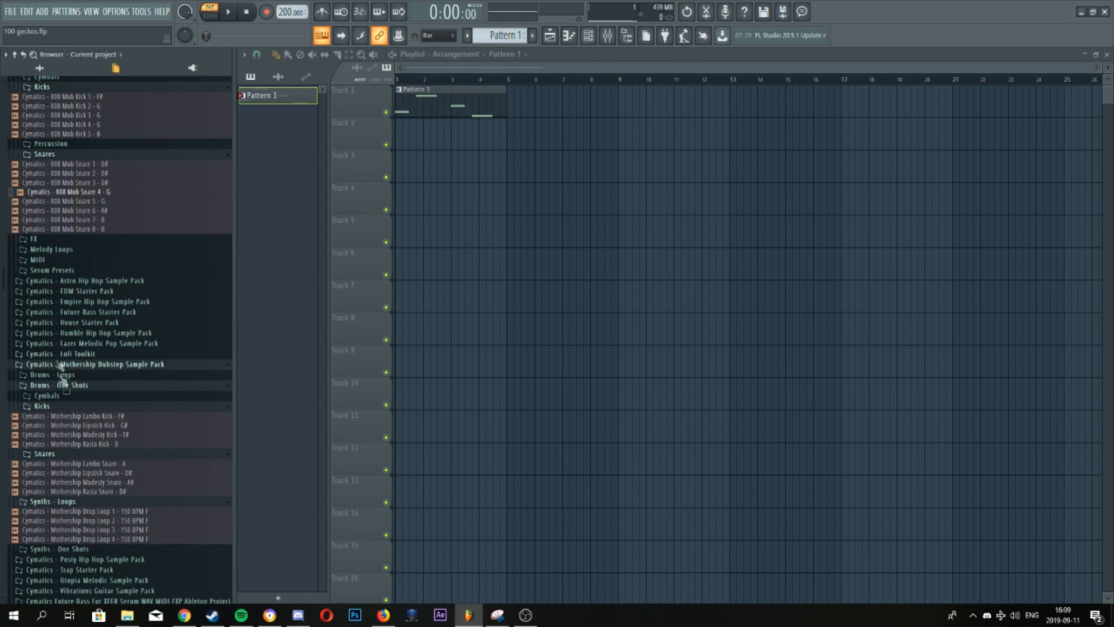
{"action": "left_click", "coordinate": [24, 55]}
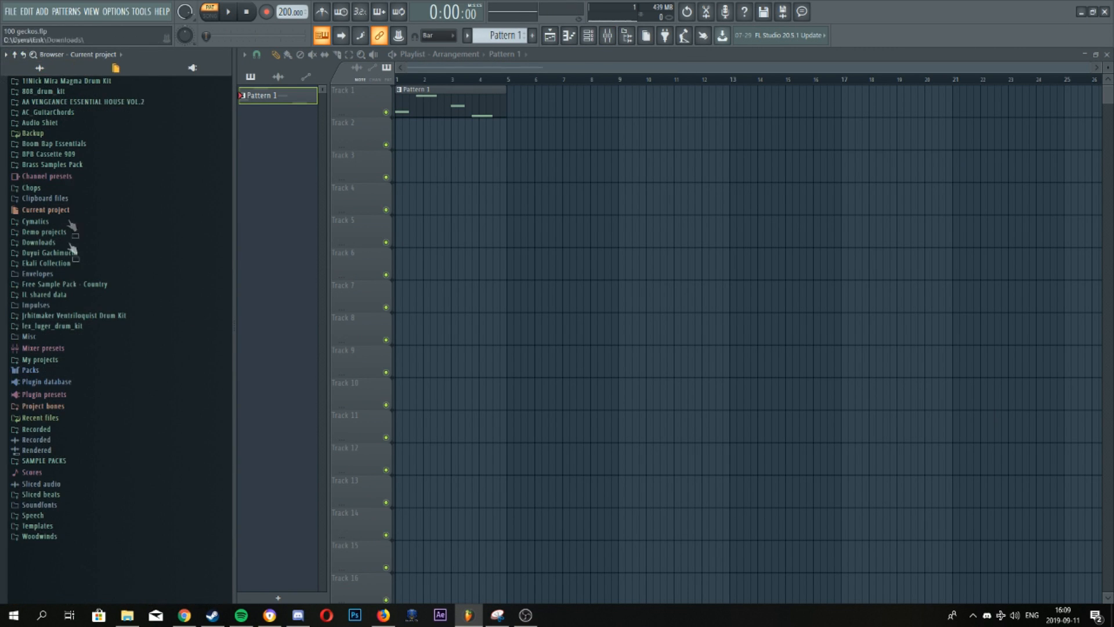
{"action": "left_click", "coordinate": [46, 224]}
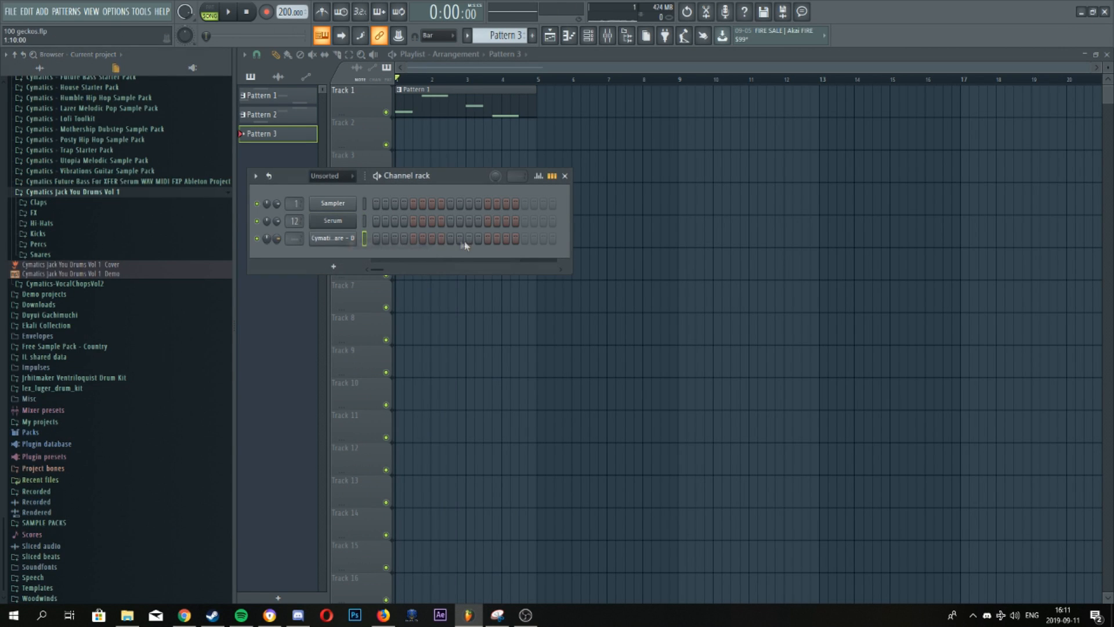
Place a snare hit on step 9 of Pattern 3 and paint the pattern four times along Track 2.
{"action": "left_click", "coordinate": [316, 241]}
{"action": "right_click", "coordinate": [579, 373]}
{"action": "left_click", "coordinate": [289, 56]}
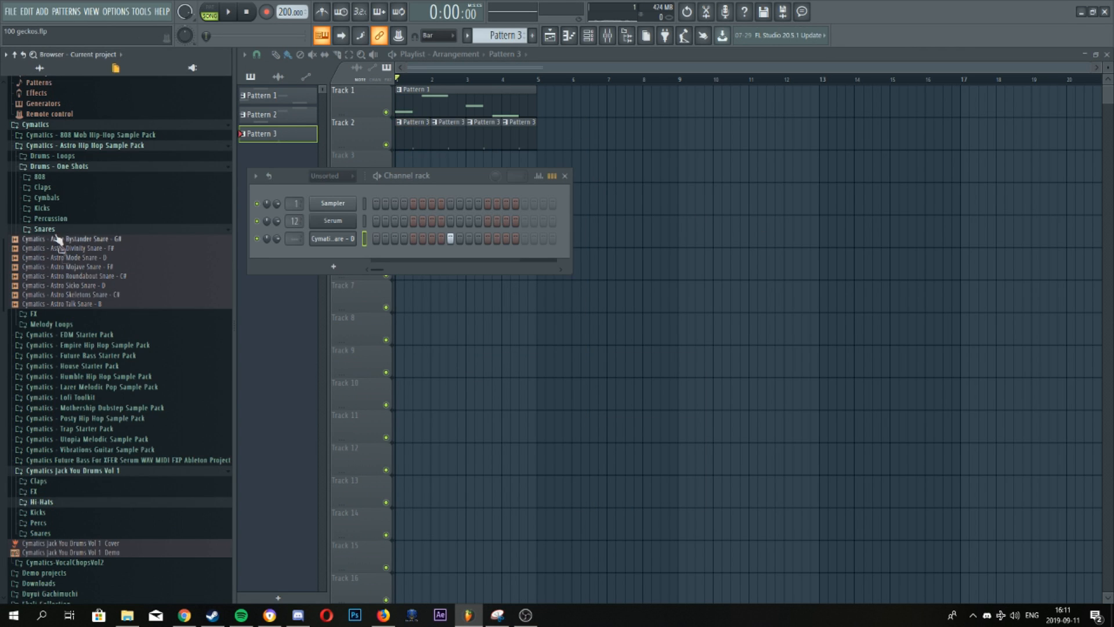
Add the Astro Talk Hihat 2 sample as a channel and write its hi-hat rhythm with rolls in Pattern 4.
{"action": "left_click", "coordinate": [46, 197]}
{"action": "left_click", "coordinate": [52, 219]}
{"action": "left_click", "coordinate": [53, 247]}
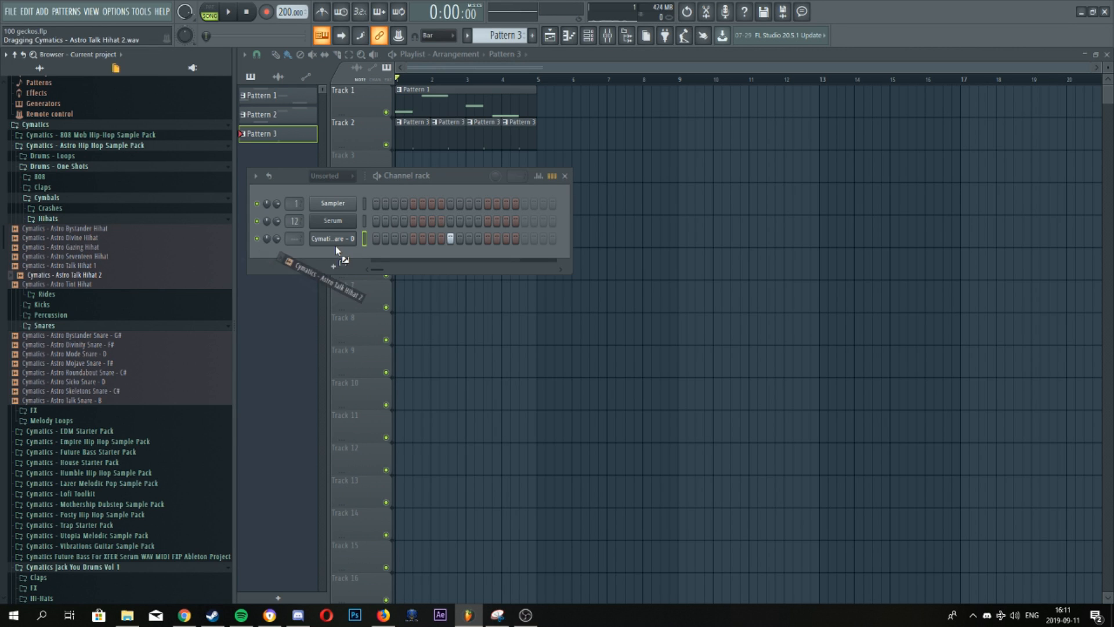
{"action": "left_click_drag", "start_coordinate": [335, 250], "coordinate": [336, 252]}
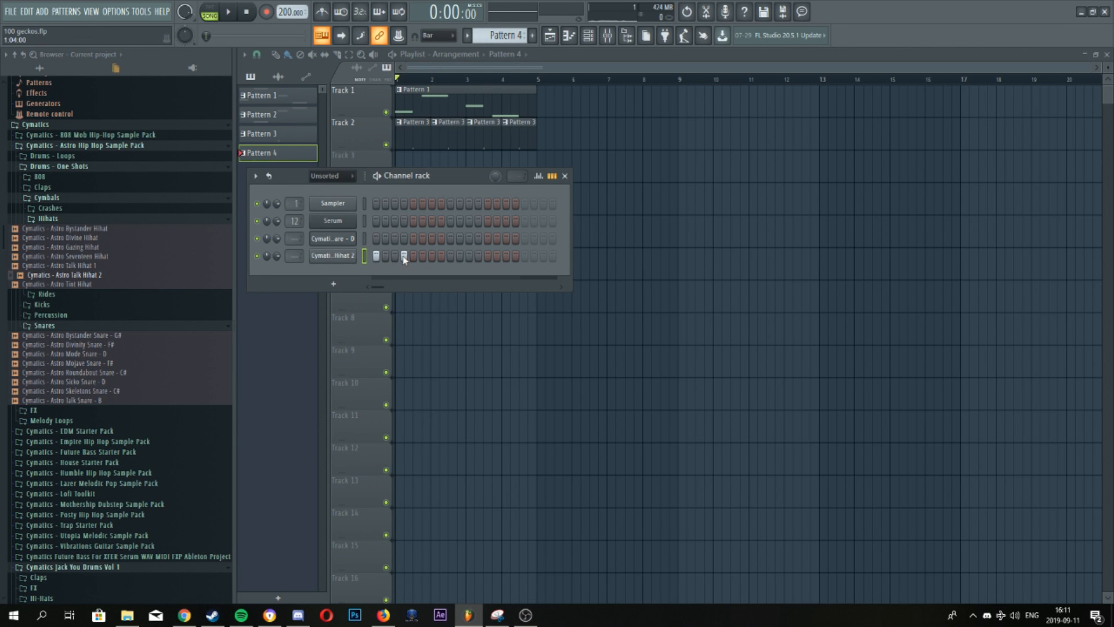
{"action": "right_click", "coordinate": [378, 258]}
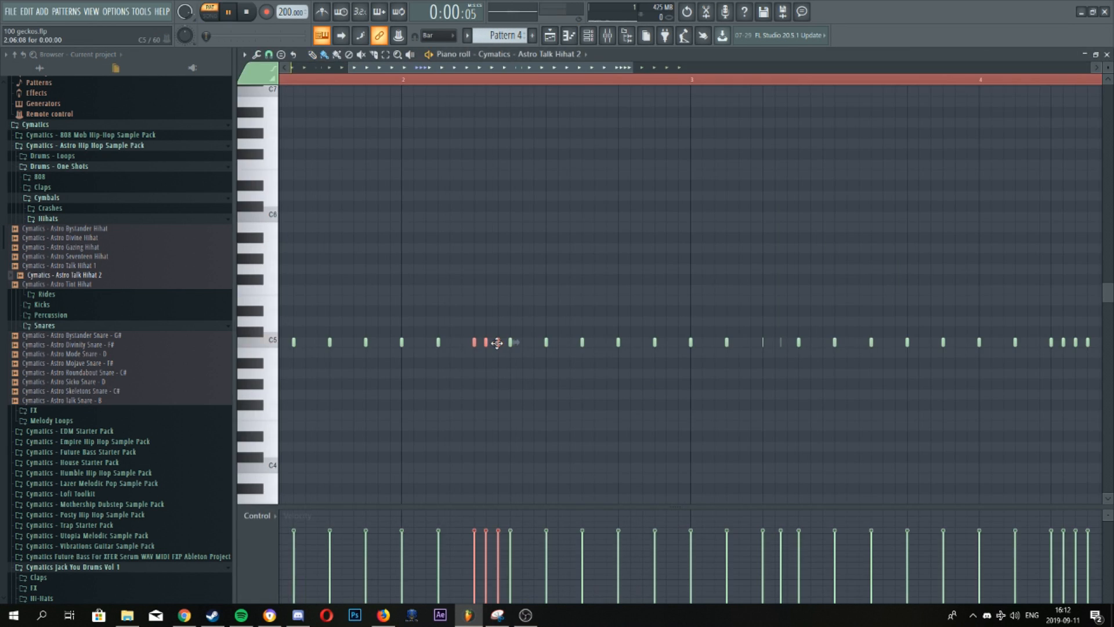
{"action": "scroll", "coordinate": [507, 355], "scroll_direction": "down", "scroll_amount": 2}
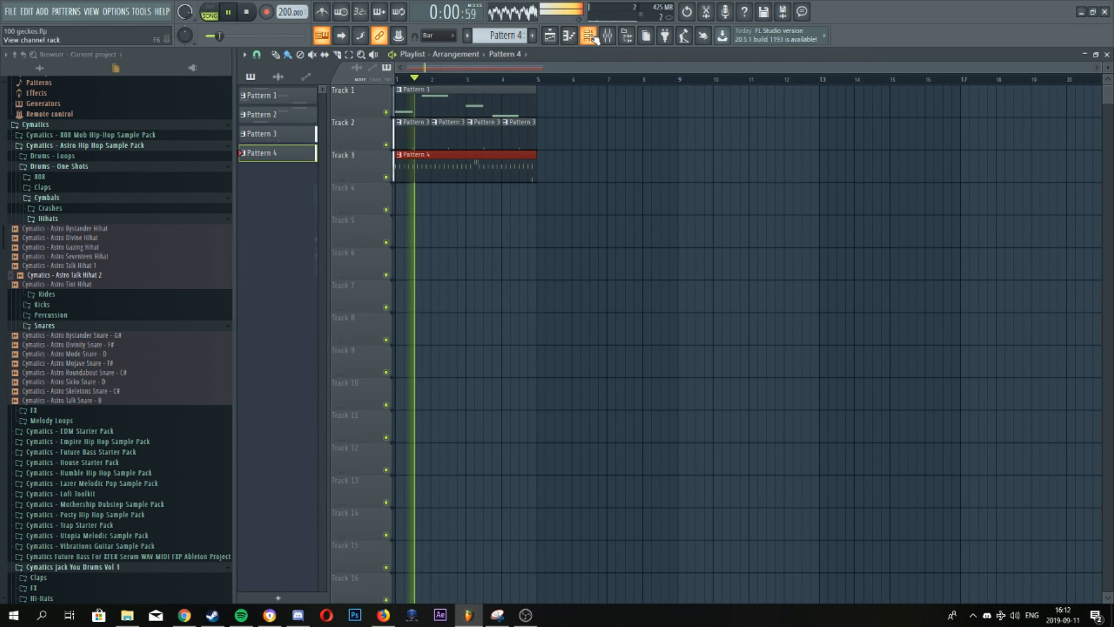
Adjust the hi-hat channel's volume and add the Astro Sicko Kick - D sample as a new channel.
{"action": "left_click", "coordinate": [588, 36]}
{"action": "left_click_drag", "start_coordinate": [277, 255], "coordinate": [280, 242]}
{"action": "left_click_drag", "start_coordinate": [66, 249], "coordinate": [385, 283]}
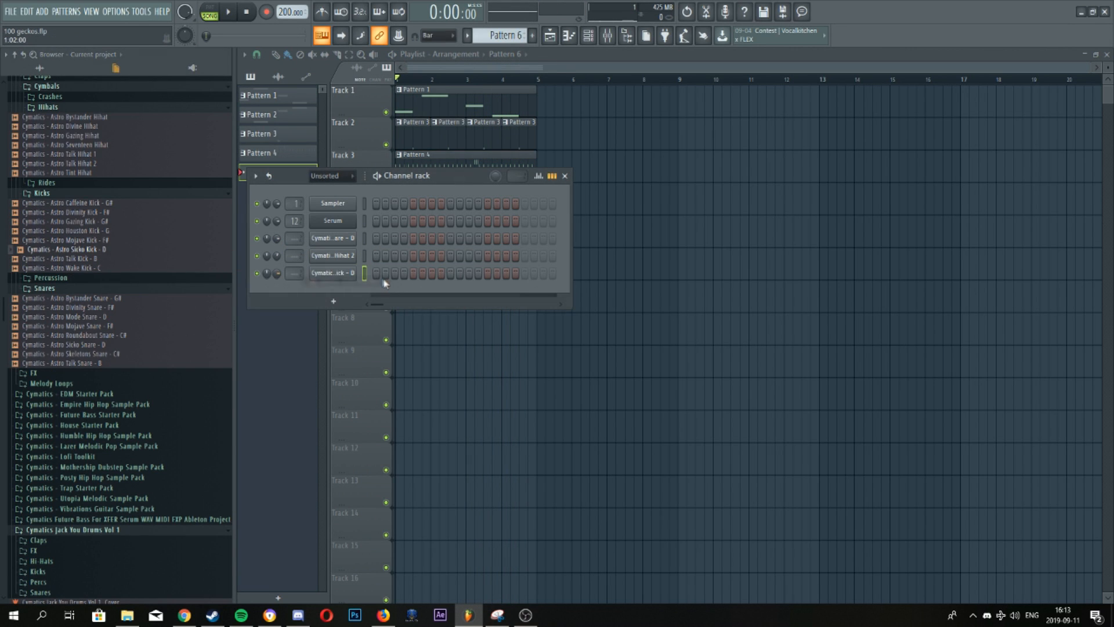
Place the kick clips of Pattern 6 along Track 4 in the playlist and play the arrangement.
{"action": "key", "text": "F6"}
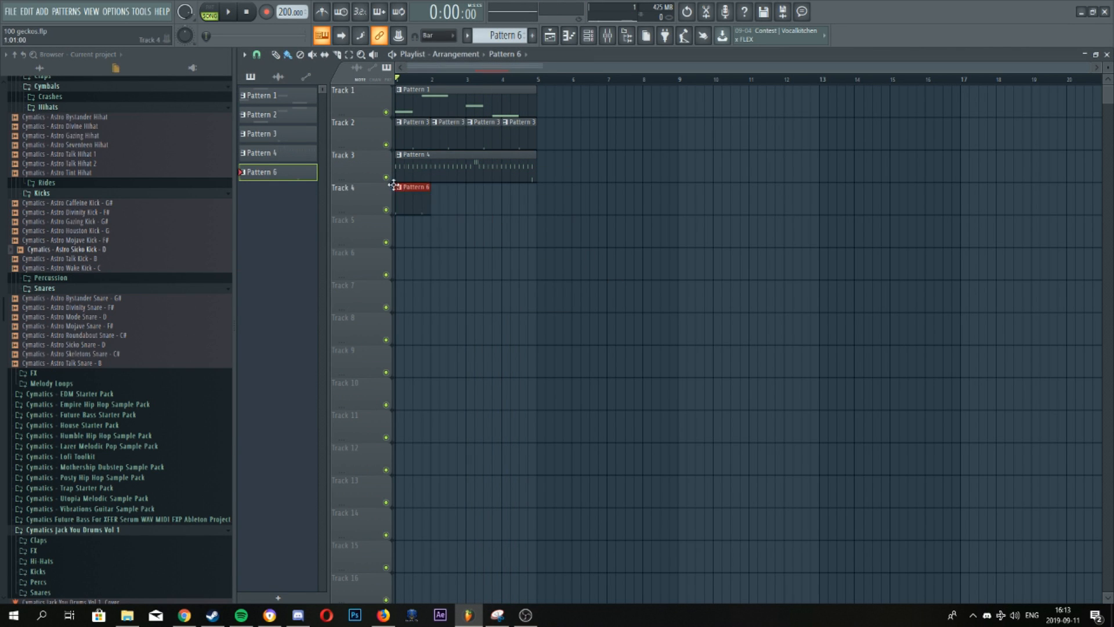
{"action": "right_click", "coordinate": [487, 204]}
{"action": "key", "text": "space"}
{"action": "left_click", "coordinate": [447, 205]}
{"action": "left_click", "coordinate": [476, 203]}
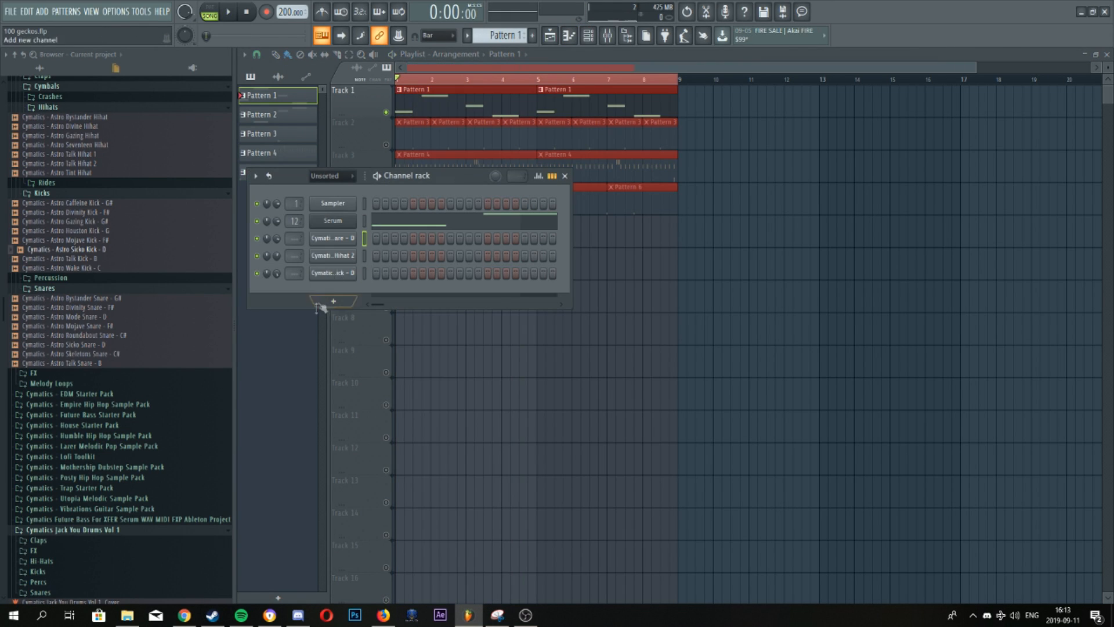
Add an Omnisphere channel to Pattern 1.
{"action": "left_click", "coordinate": [332, 303]}
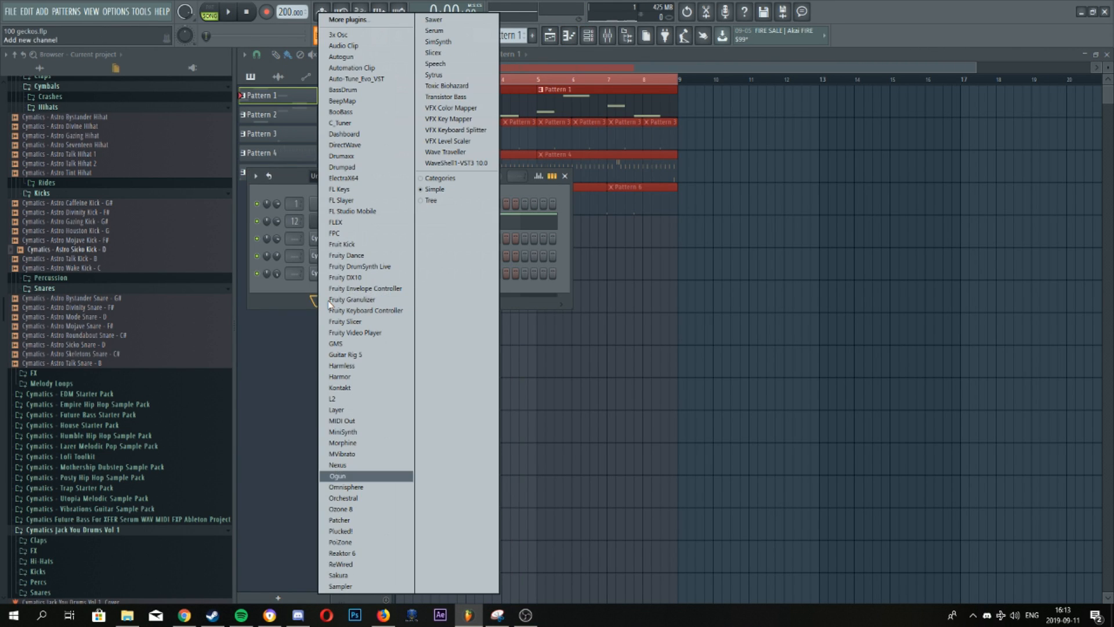
{"action": "key", "text": "Down"}
{"action": "key", "text": "Return"}
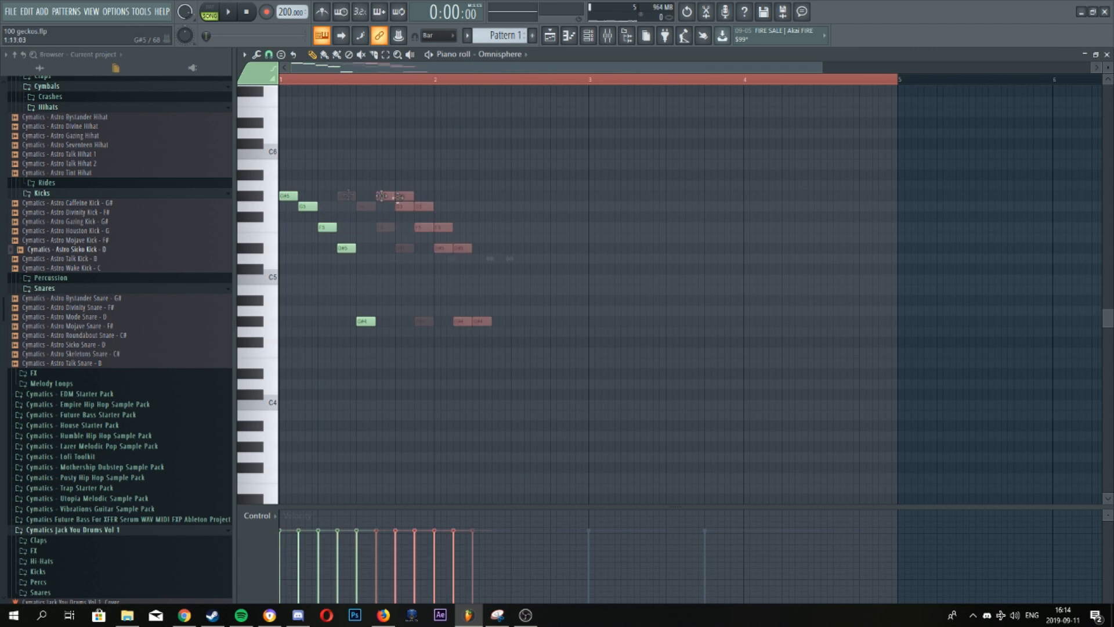
Write a repeating descending four-bar melody for Omnisphere in Pattern 1 and audition it with the arrangement.
{"action": "left_click", "coordinate": [521, 197]}
{"action": "left_click_drag", "start_coordinate": [497, 333], "coordinate": [372, 319]}
{"action": "key", "text": "space"}
{"action": "key", "text": "space"}
{"action": "key", "text": "shift+Up"}
{"action": "key", "text": "shift+Up"}
{"action": "key", "text": "space"}
{"action": "key", "text": "space"}
{"action": "key", "text": "space"}
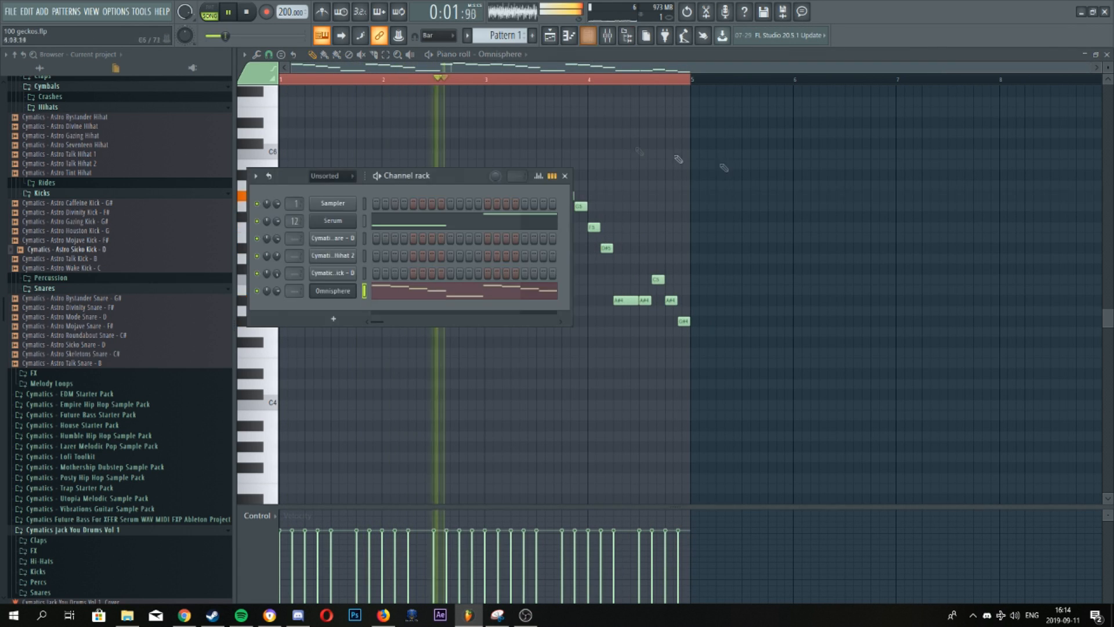
Select all Omnisphere melody notes and raise them one octave.
{"action": "key", "text": "F6"}
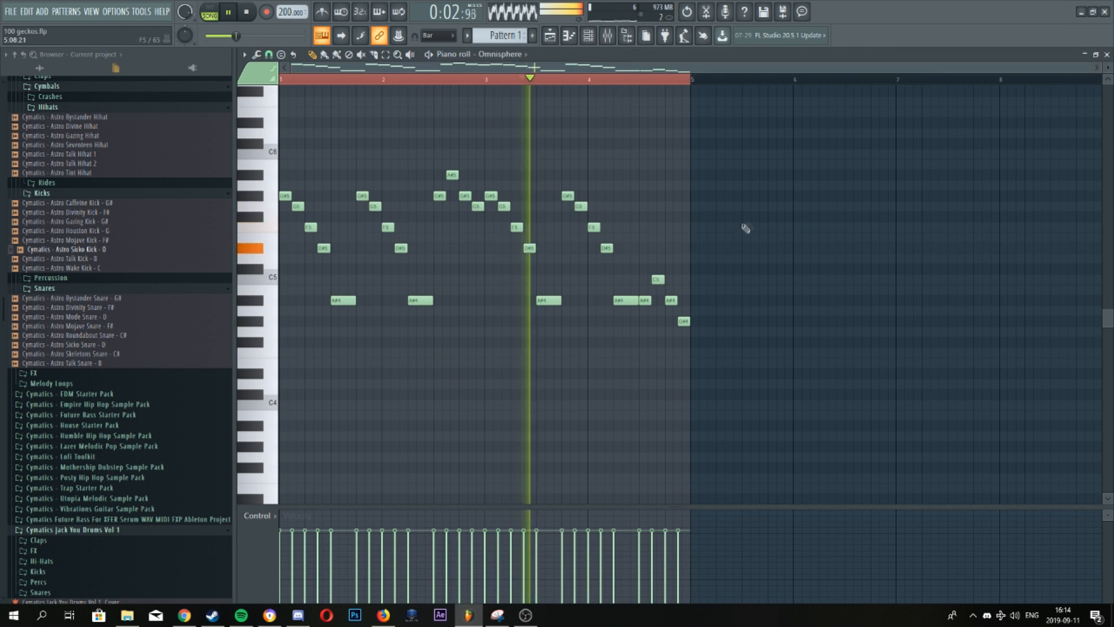
{"action": "key", "text": "F6"}
{"action": "right_click", "coordinate": [717, 206]}
{"action": "key", "text": "ctrl+a"}
{"action": "key", "text": "ctrl+Up"}
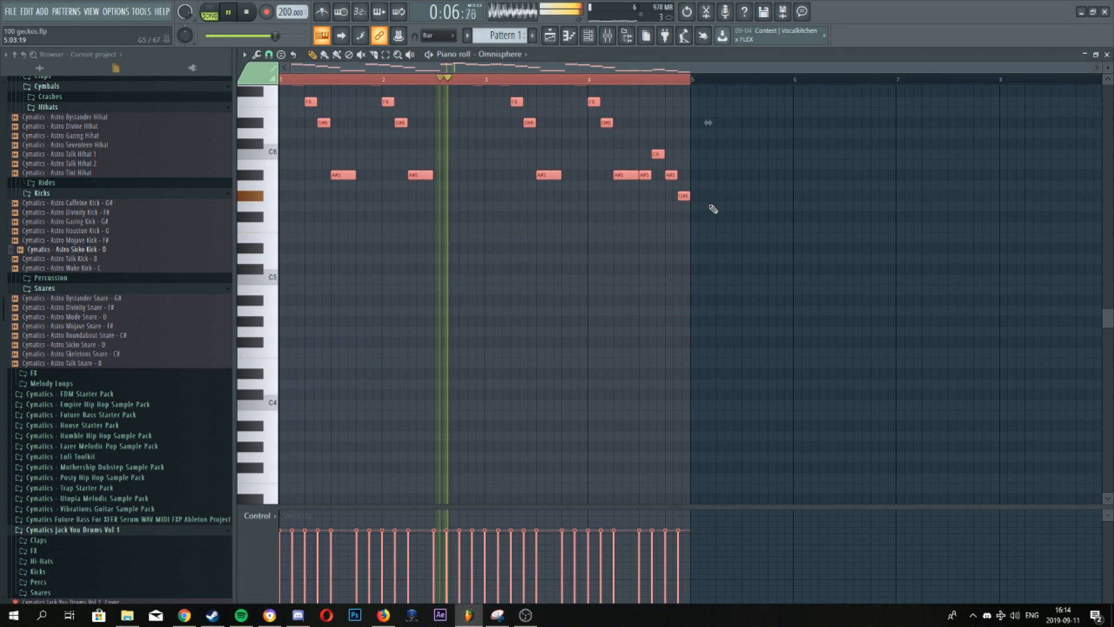
Adjust the Omnisphere channel's volume during playback and reopen its piano roll.
{"action": "left_click", "coordinate": [569, 36]}
{"action": "left_click", "coordinate": [588, 35]}
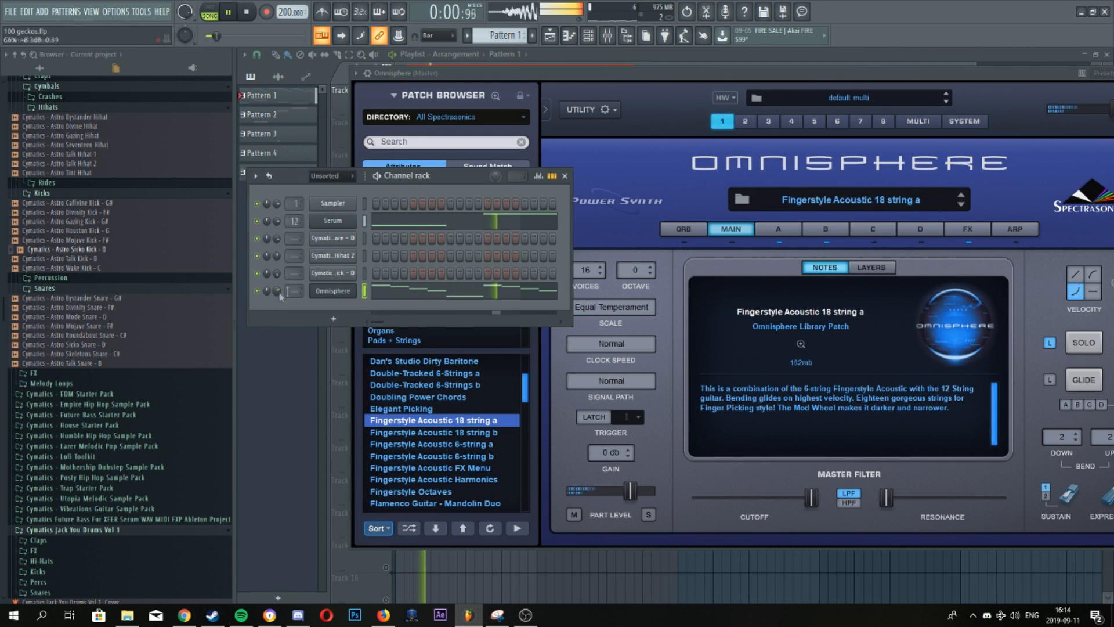
{"action": "left_click", "coordinate": [406, 291]}
Go through the patterns to Pattern 1 and copy the Serum bass notes from its piano roll.
{"action": "left_click", "coordinate": [589, 35]}
{"action": "left_click", "coordinate": [588, 36]}
{"action": "scroll", "coordinate": [503, 33], "scroll_direction": "down", "scroll_amount": 2}
{"action": "scroll", "coordinate": [503, 33], "scroll_direction": "up", "scroll_amount": 2}
{"action": "left_click", "coordinate": [588, 36]}
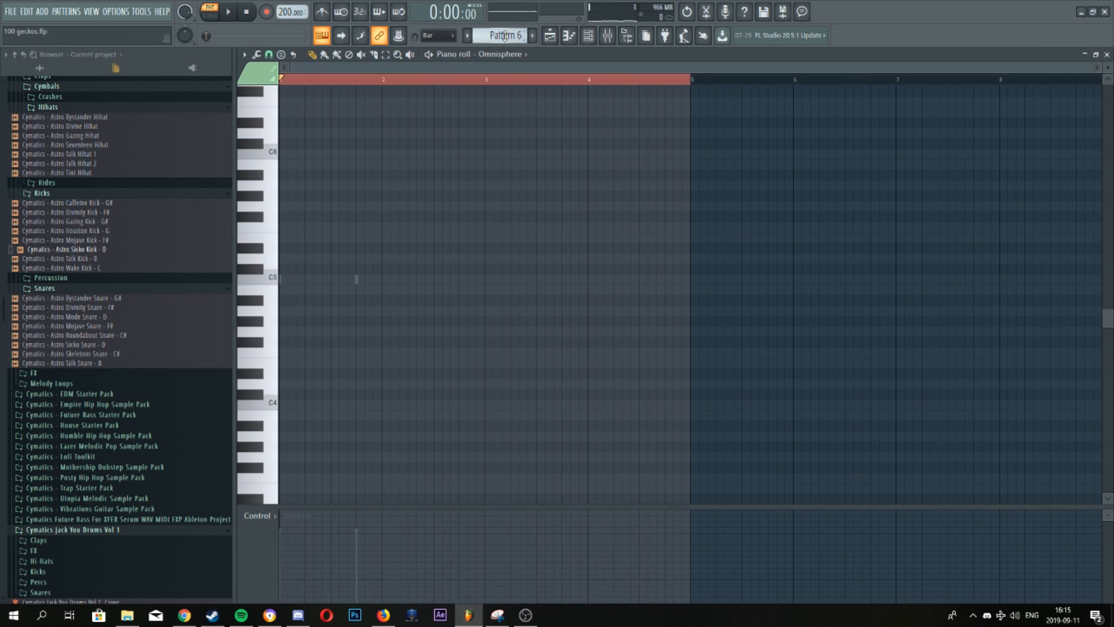
{"action": "scroll", "coordinate": [516, 35], "scroll_direction": "up", "scroll_amount": 2}
{"action": "scroll", "coordinate": [517, 35], "scroll_direction": "down", "scroll_amount": 3}
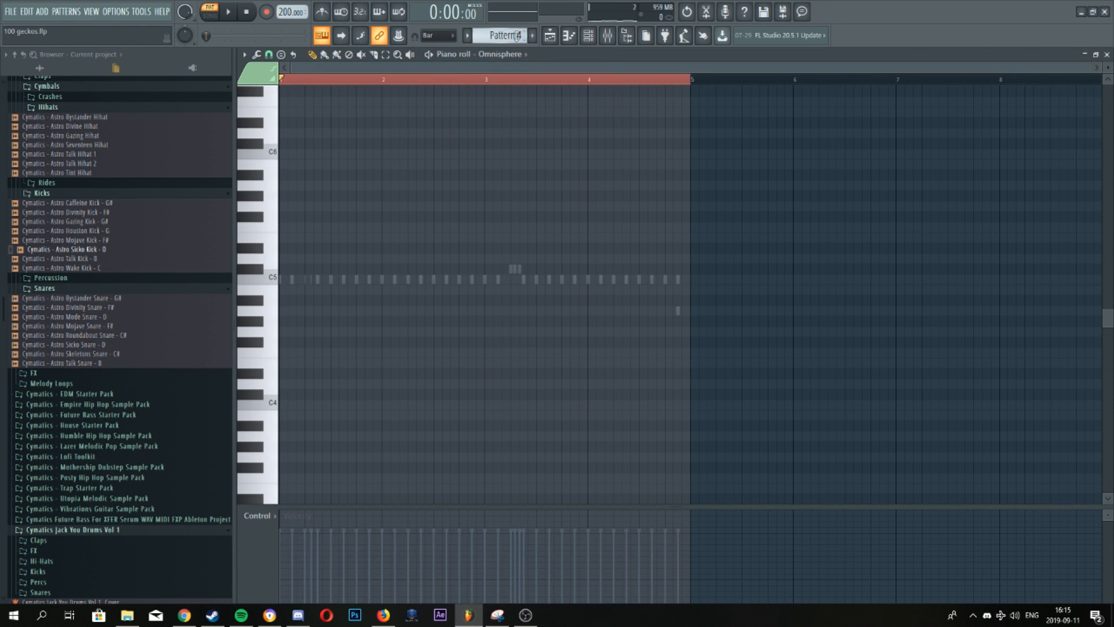
{"action": "left_click", "coordinate": [588, 35]}
{"action": "scroll", "coordinate": [487, 36], "scroll_direction": "up", "scroll_amount": 1}
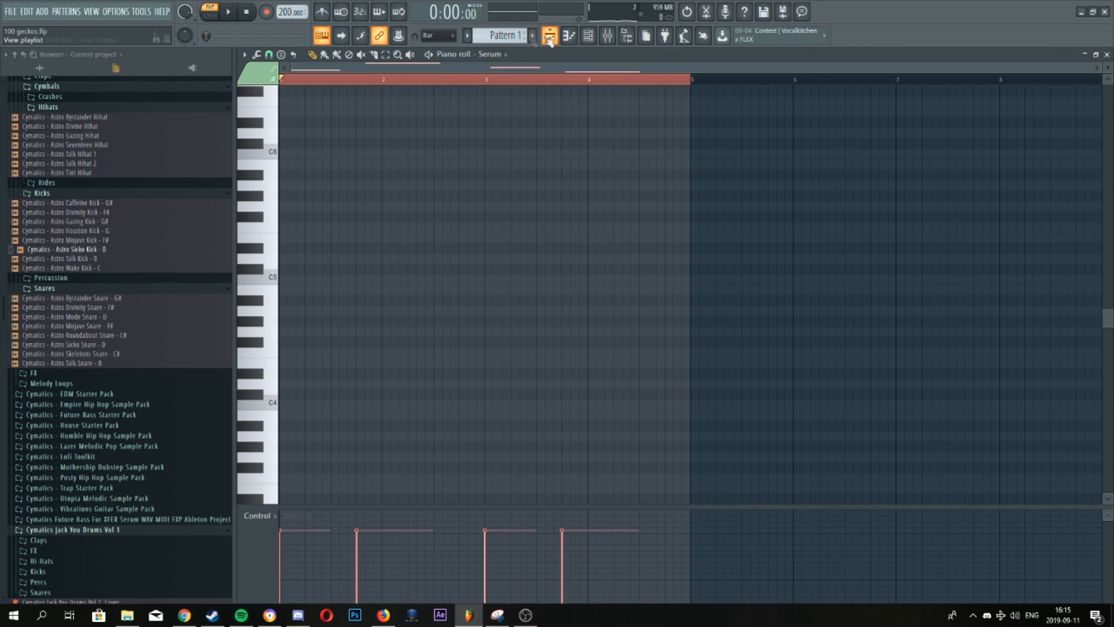
Paste the copied bass notes below the Omnisphere melody in Pattern 8.
{"action": "left_click", "coordinate": [588, 36]}
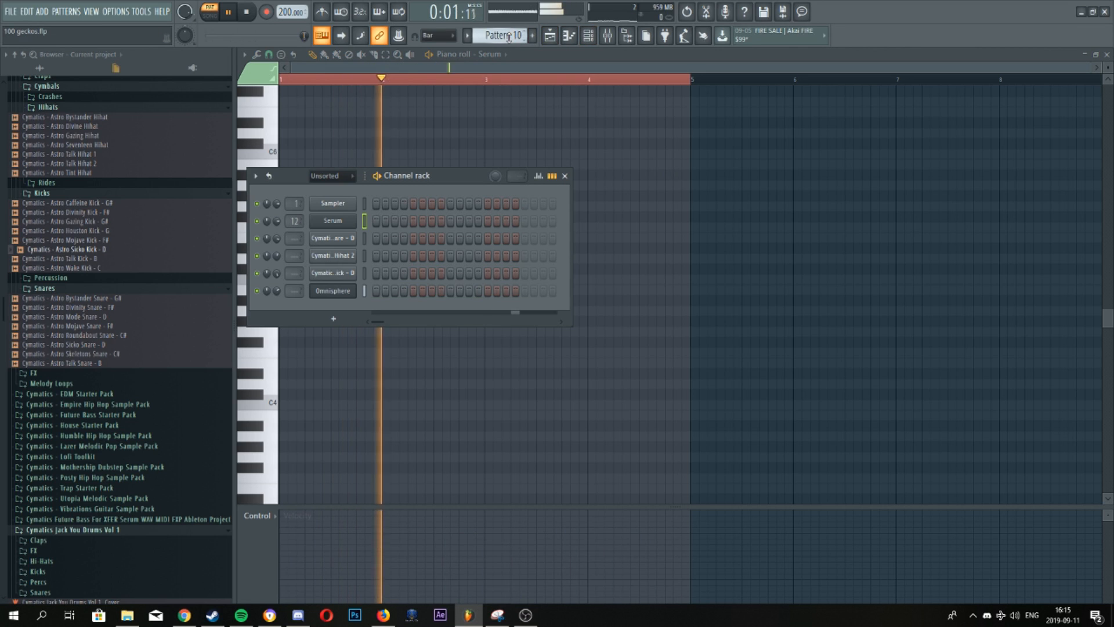
{"action": "scroll", "coordinate": [511, 36], "scroll_direction": "down", "scroll_amount": 1}
{"action": "left_click", "coordinate": [502, 294]}
{"action": "key", "text": "space"}
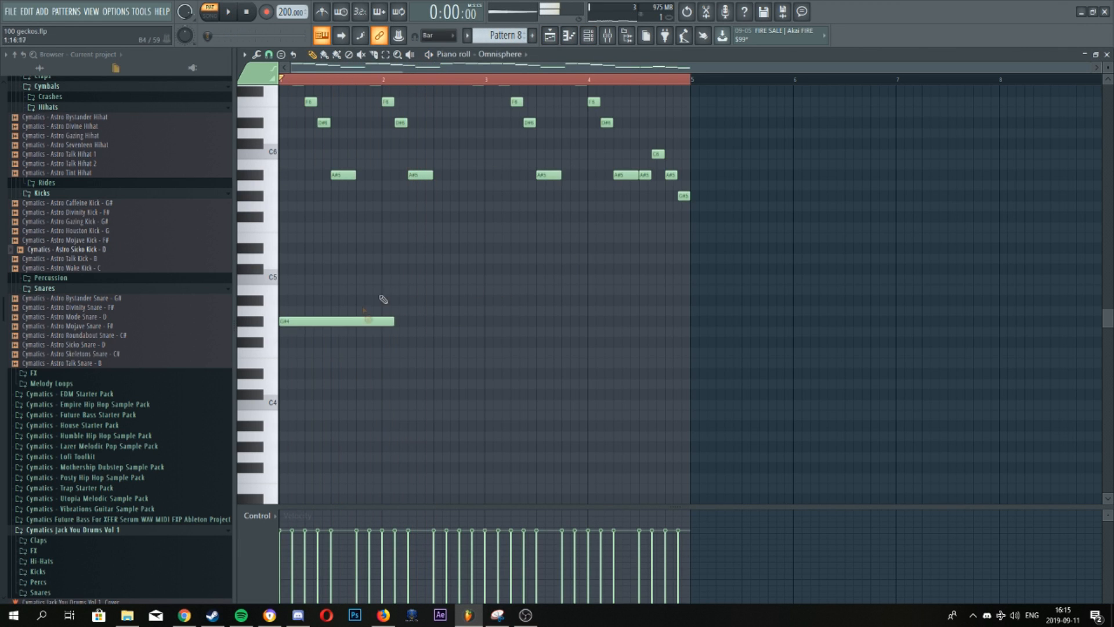
{"action": "scroll", "coordinate": [324, 335], "scroll_direction": "down", "scroll_amount": 8}
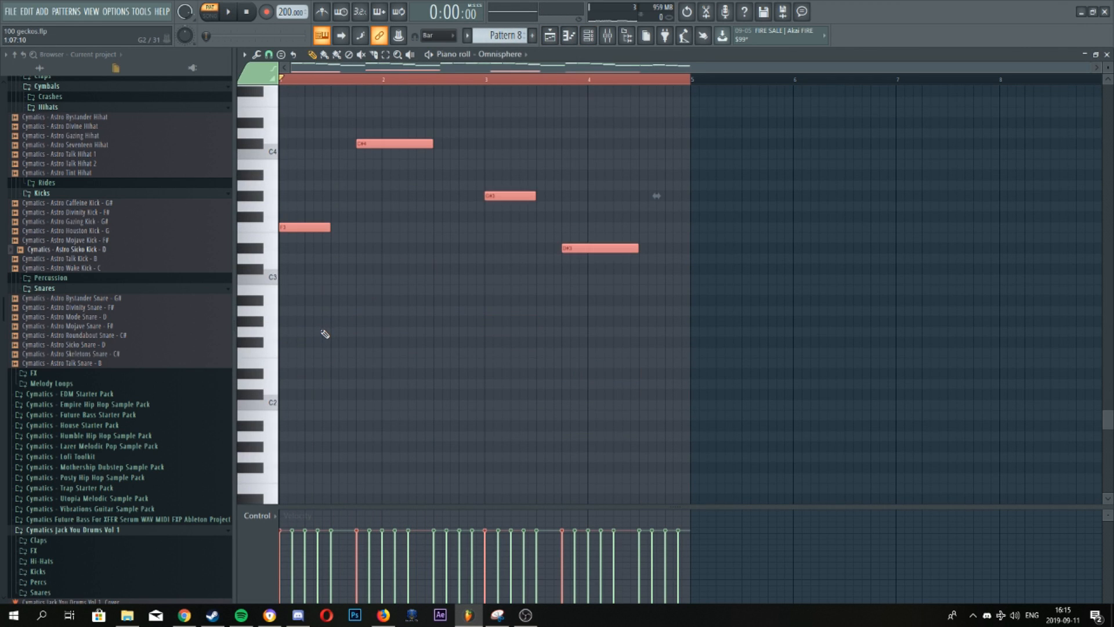
Raise the pasted Omnisphere bass notes one octave to F4, C#5, G#4 and D#4 while playing Pattern 8.
{"action": "key", "text": "space"}
{"action": "scroll", "coordinate": [326, 323], "scroll_direction": "up", "scroll_amount": 4}
{"action": "key", "text": "ctrl+Up"}
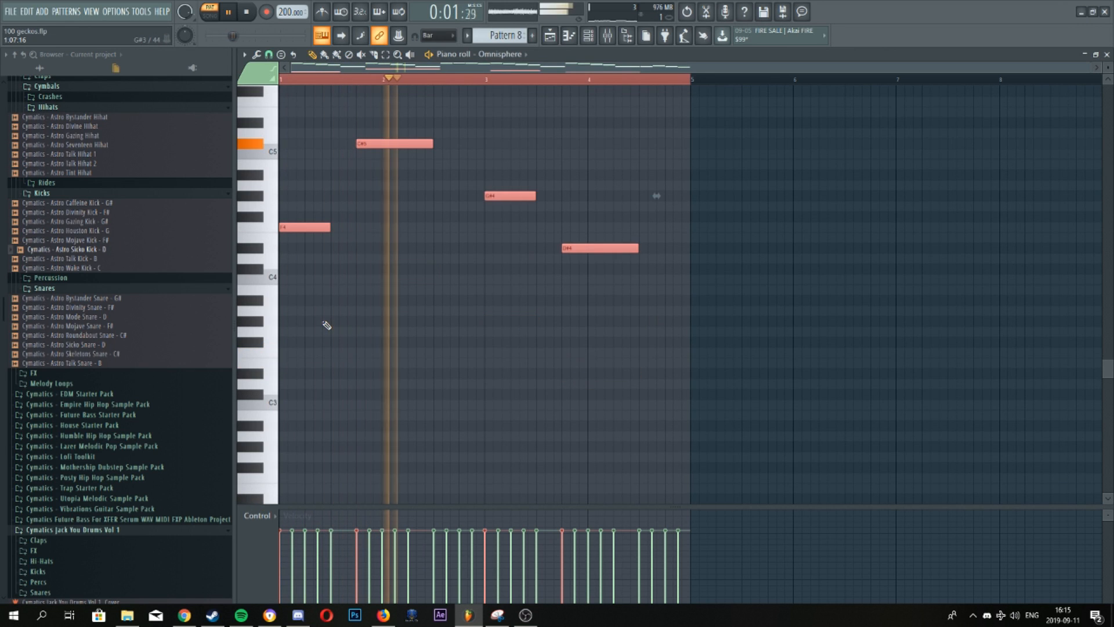
Select all the Omnisphere notes in Pattern 8 and lower them one octave.
{"action": "scroll", "coordinate": [331, 320], "scroll_direction": "up", "scroll_amount": 3}
{"action": "key", "text": "ctrl+a"}
{"action": "key", "text": "ctrl+Down"}
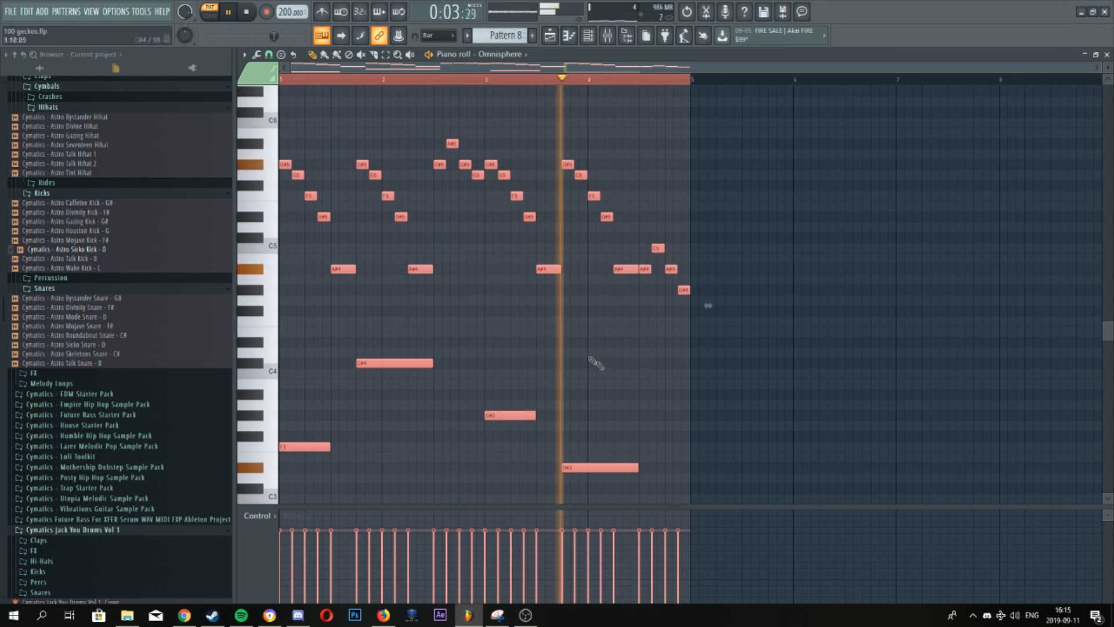
{"action": "scroll", "coordinate": [564, 360], "scroll_direction": "down", "scroll_amount": 6}
{"action": "right_click", "coordinate": [556, 392]}
{"action": "key", "text": "ctrl+a"}
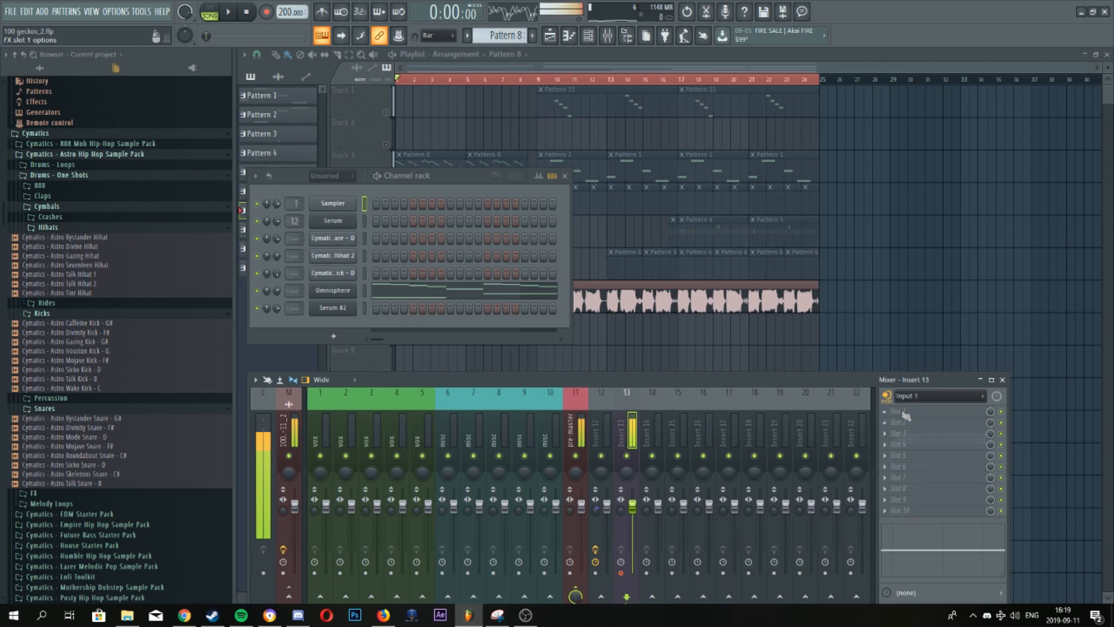
Load Auto-Tune_Evo_VST into the first effect slot of mixer Insert 13 and set its key to Db and scale to Minor.
{"action": "left_click", "coordinate": [928, 406]}
{"action": "mouse_move", "coordinate": [901, 342]}
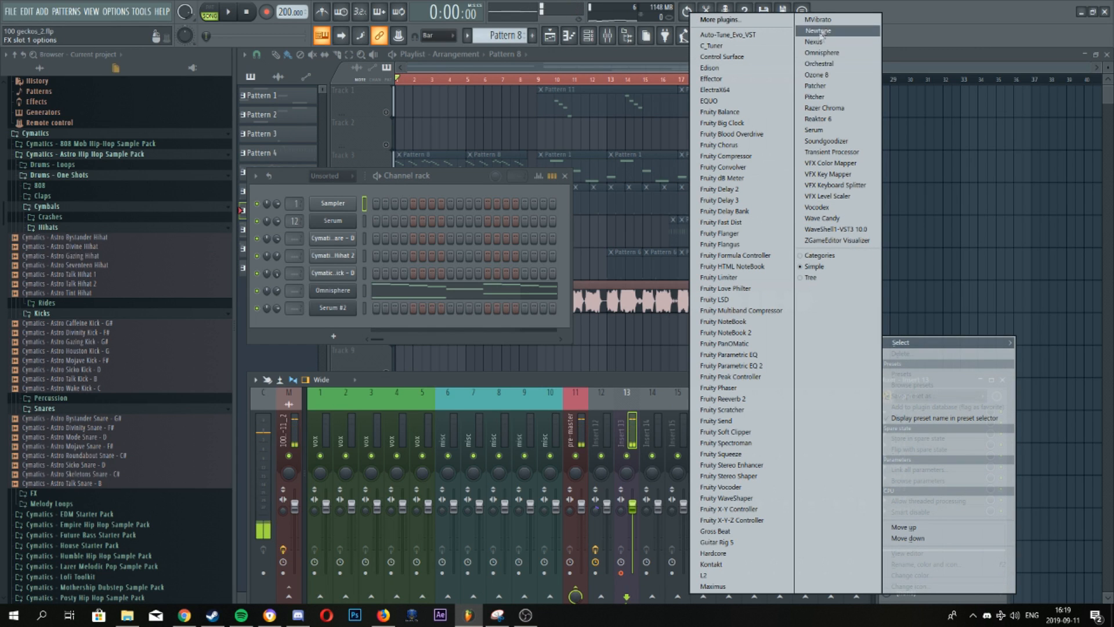
{"action": "left_click", "coordinate": [728, 34]}
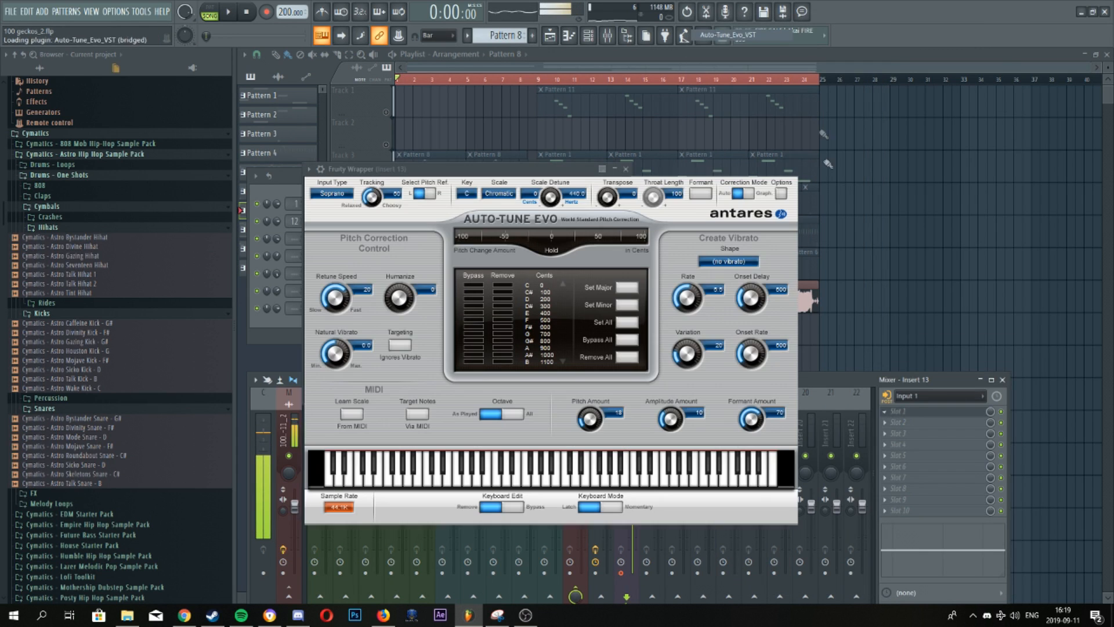
{"action": "left_click", "coordinate": [475, 197]}
{"action": "left_click", "coordinate": [481, 219]}
{"action": "left_click", "coordinate": [498, 193]}
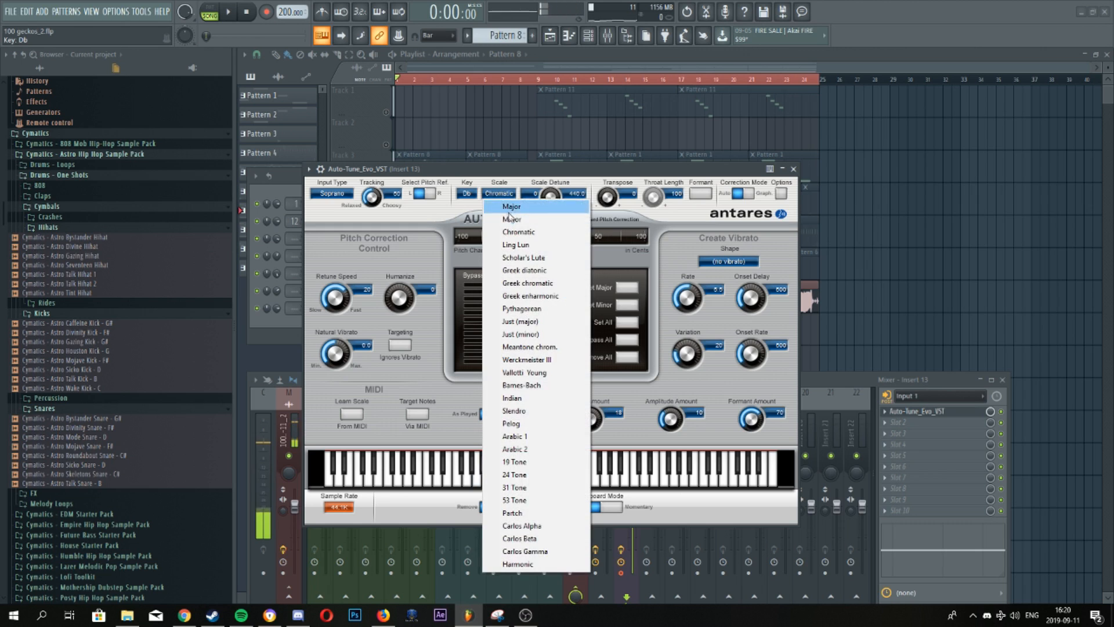
{"action": "left_click", "coordinate": [513, 220]}
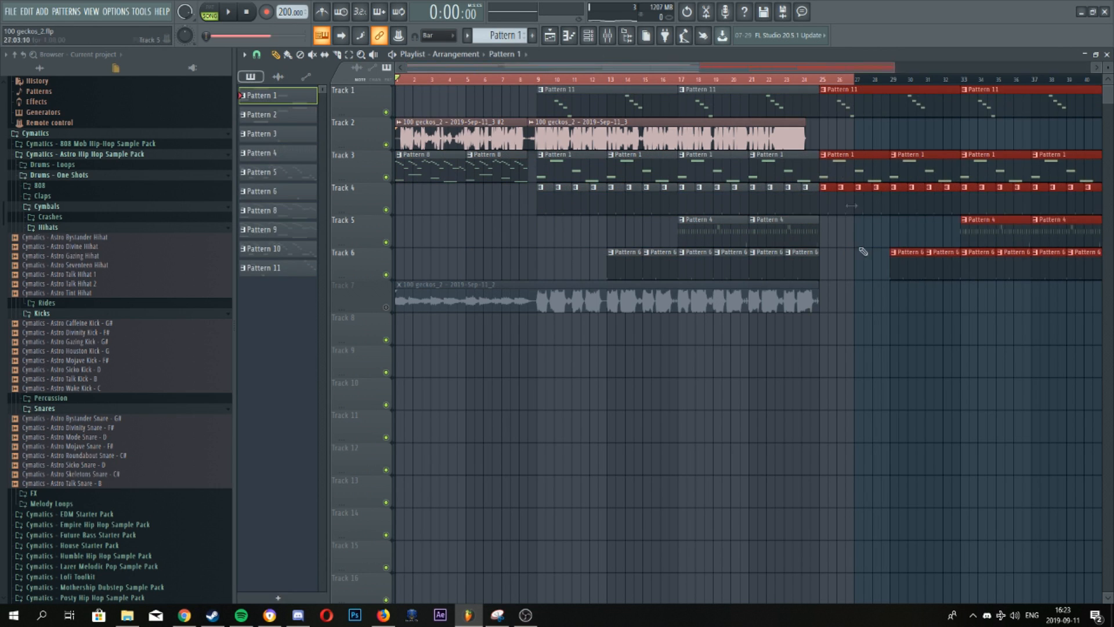
Stop recording in Edison on Insert 13 and send the recorded take to the playlist as an audio clip on Track 2.
{"action": "scroll", "coordinate": [851, 205], "scroll_direction": "down", "scroll_amount": 2}
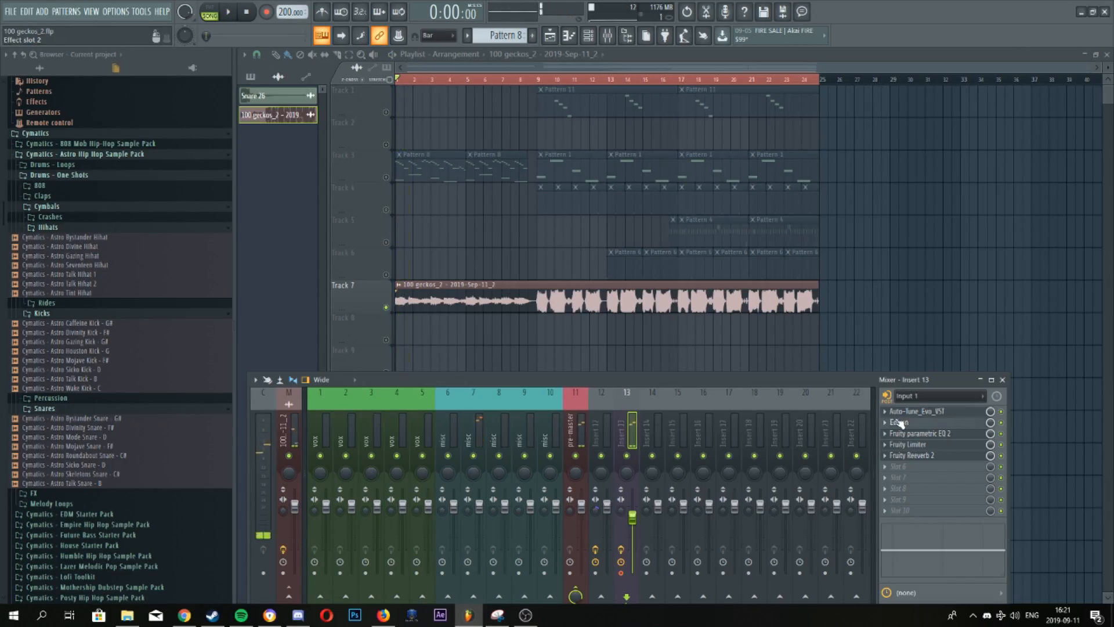
{"action": "left_click", "coordinate": [898, 422]}
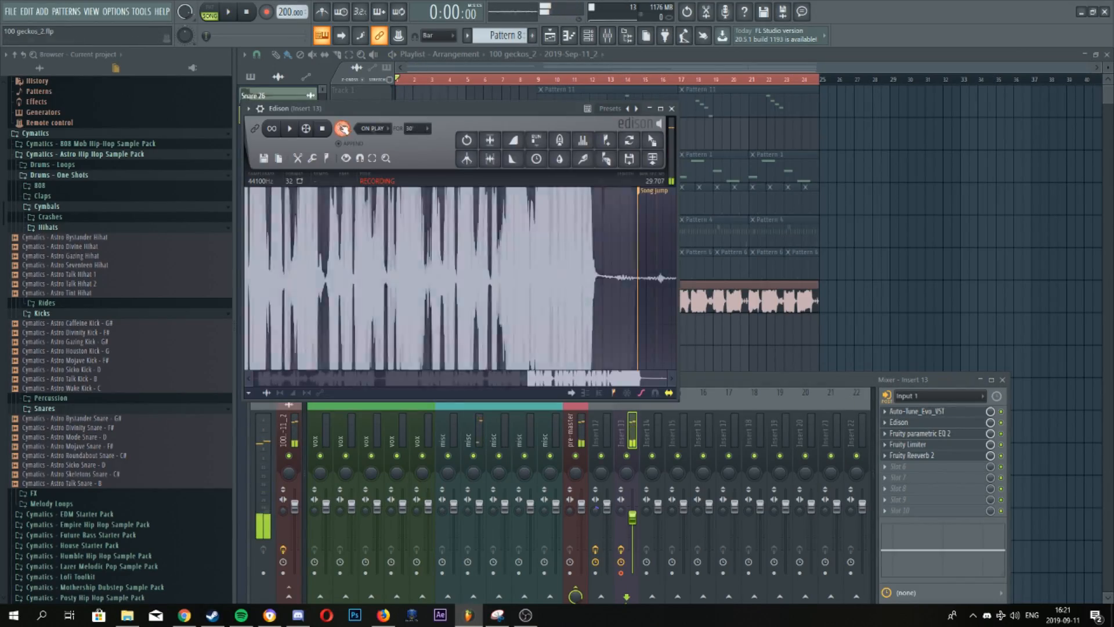
{"action": "left_click", "coordinate": [342, 128]}
{"action": "left_click", "coordinate": [655, 160]}
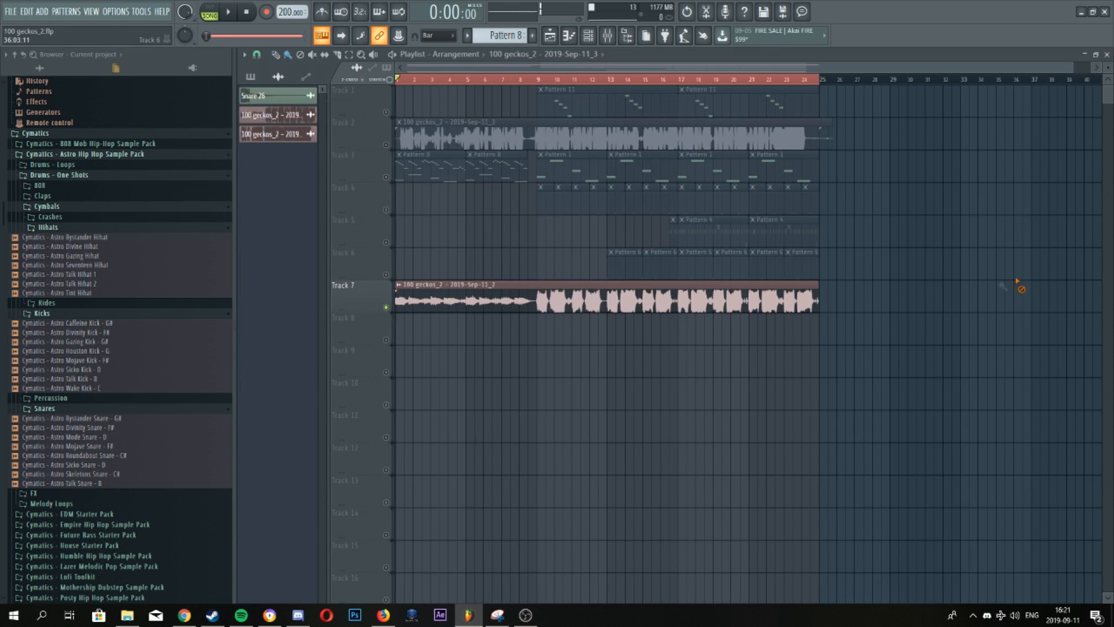
{"action": "double_click", "coordinate": [394, 146]}
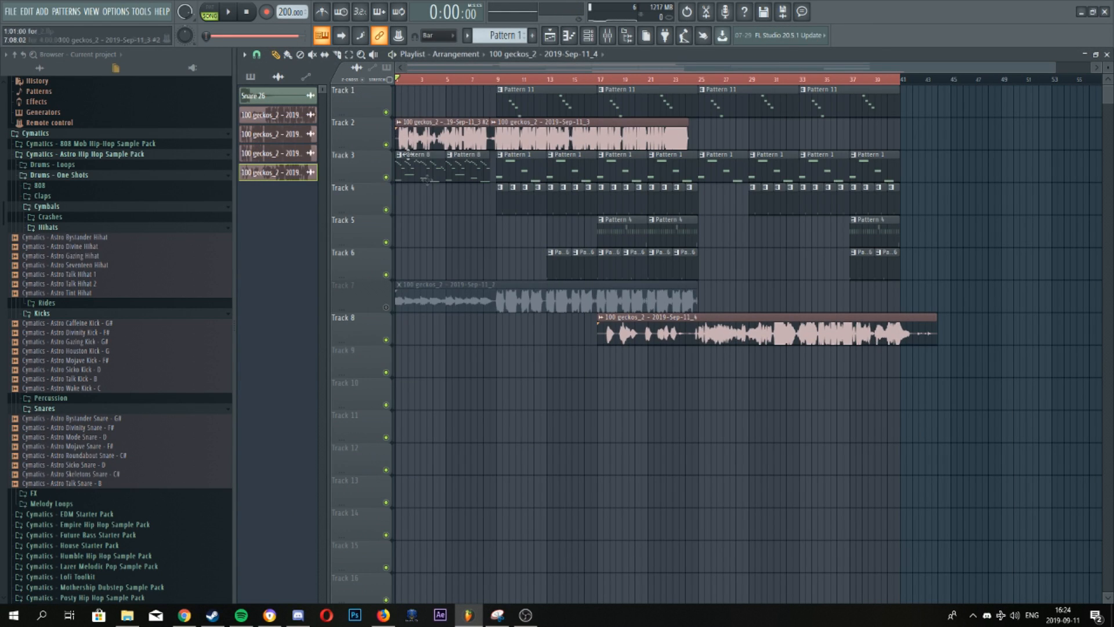
Move the 100 geckos_2 - 2019-Sep-11_4 audio clip from Track 8 to bar 25 on Track 2.
{"action": "left_click_drag", "start_coordinate": [598, 331], "coordinate": [690, 113]}
{"action": "scroll", "coordinate": [695, 331], "scroll_direction": "up", "scroll_amount": 3}
{"action": "scroll", "coordinate": [754, 348], "scroll_direction": "down", "scroll_amount": 4}
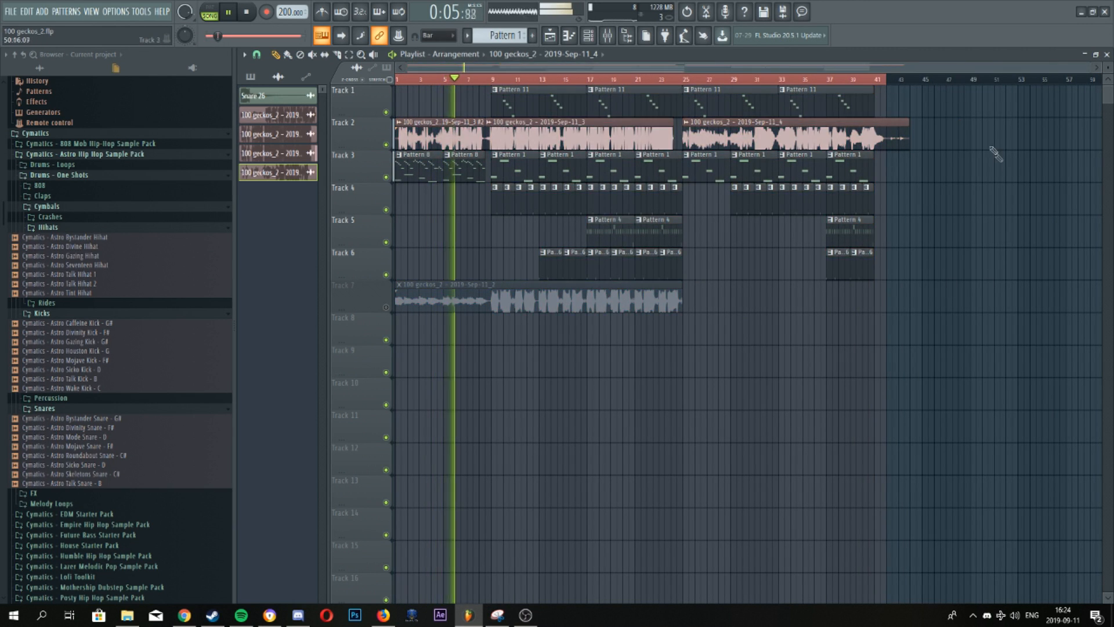
Switch off Auto-Tune_Evo_VST on mixer insert 13 while the song plays, and check the mixer levels again.
{"action": "scroll", "coordinate": [813, 144], "scroll_direction": "up", "scroll_amount": 4}
{"action": "left_click", "coordinate": [606, 37]}
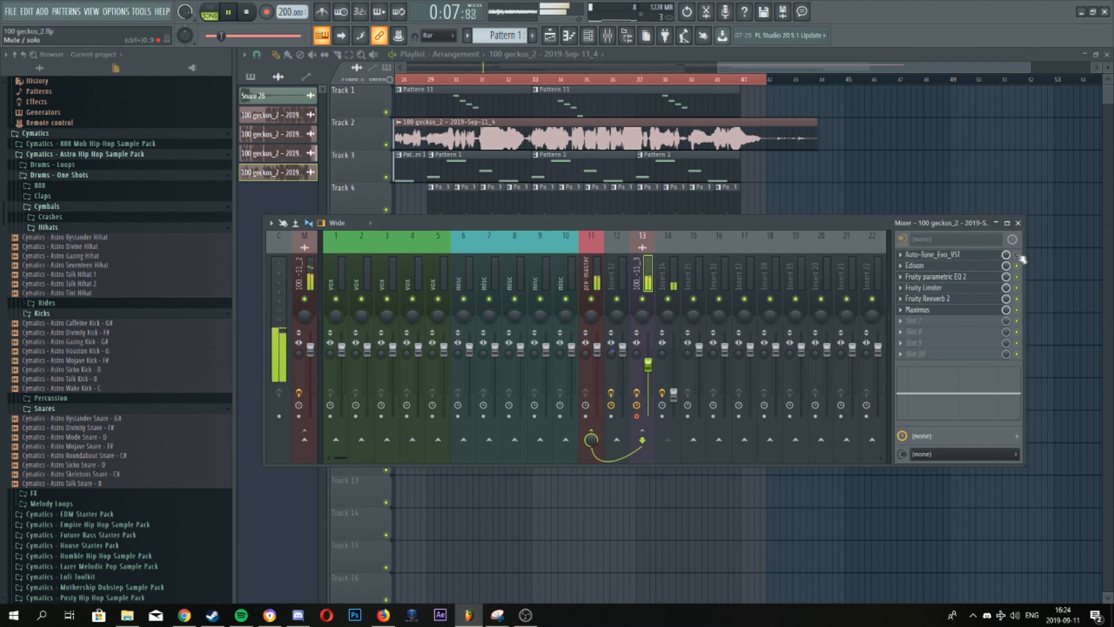
{"action": "left_click", "coordinate": [1017, 223]}
{"action": "scroll", "coordinate": [1044, 179], "scroll_direction": "down", "scroll_amount": 4}
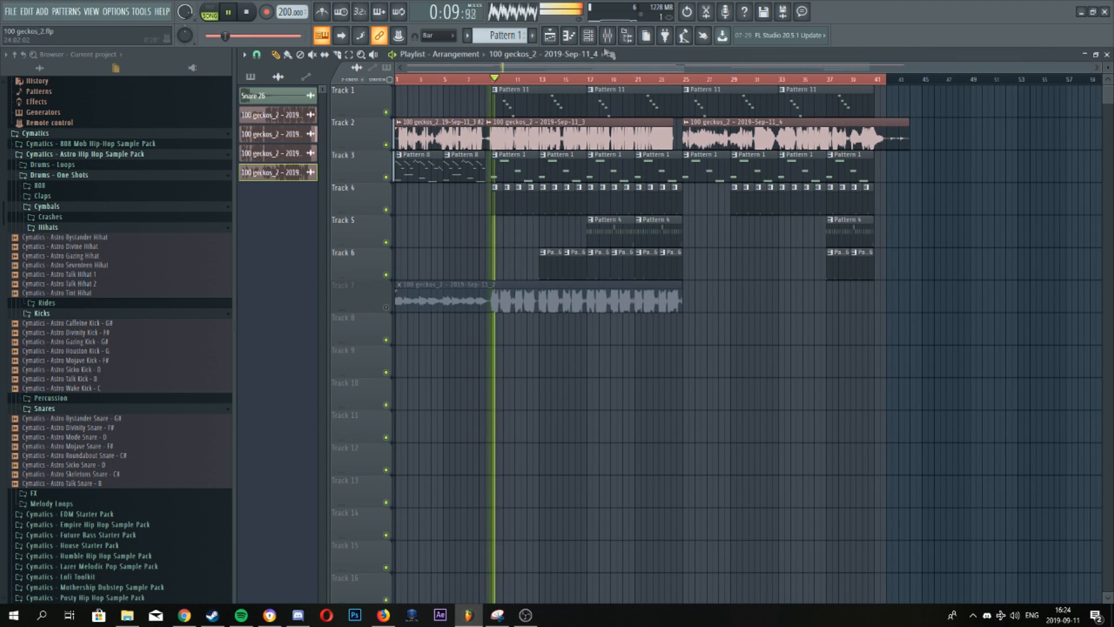
{"action": "key", "text": "F9"}
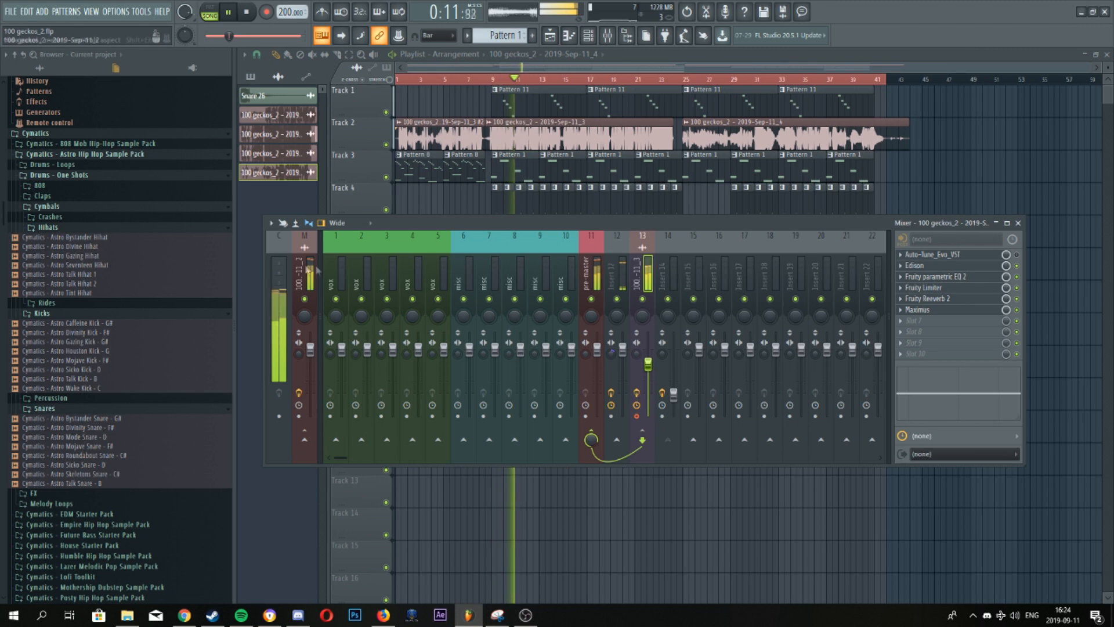
{"action": "key", "text": "F9"}
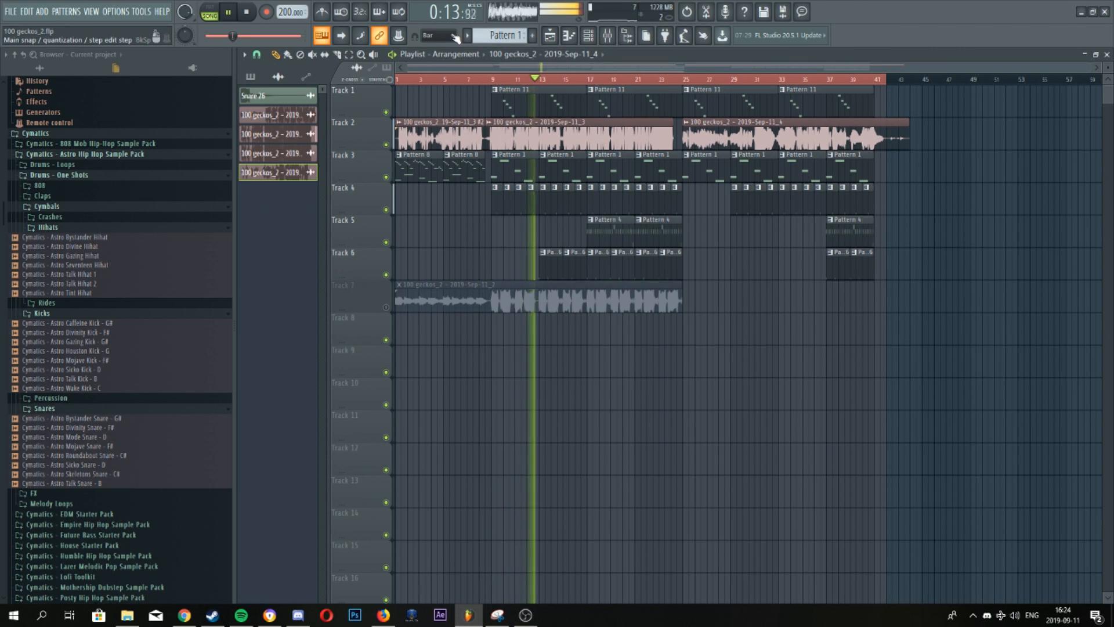